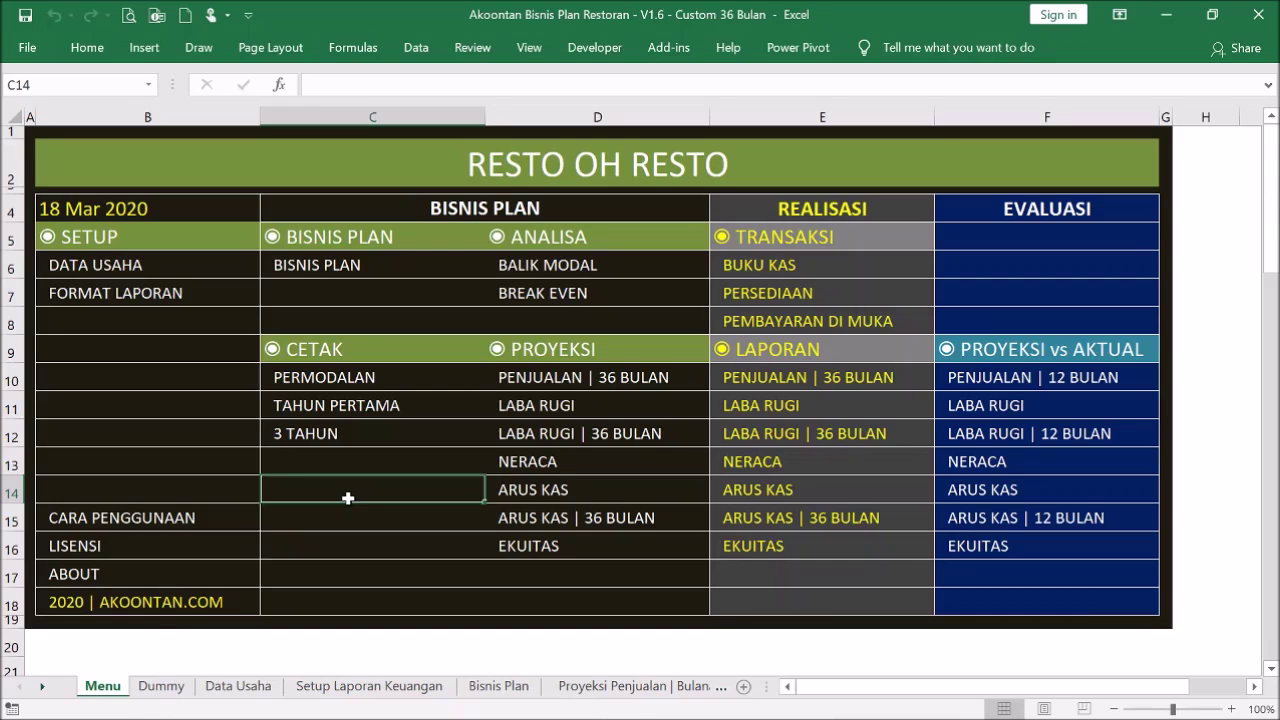
Open the Bisnis Plan sheet from the menu and examine its Target Penjualan - Produk and Biaya Tidak Tetap tables.
click(351, 263)
scroll(356, 261, down, 13)
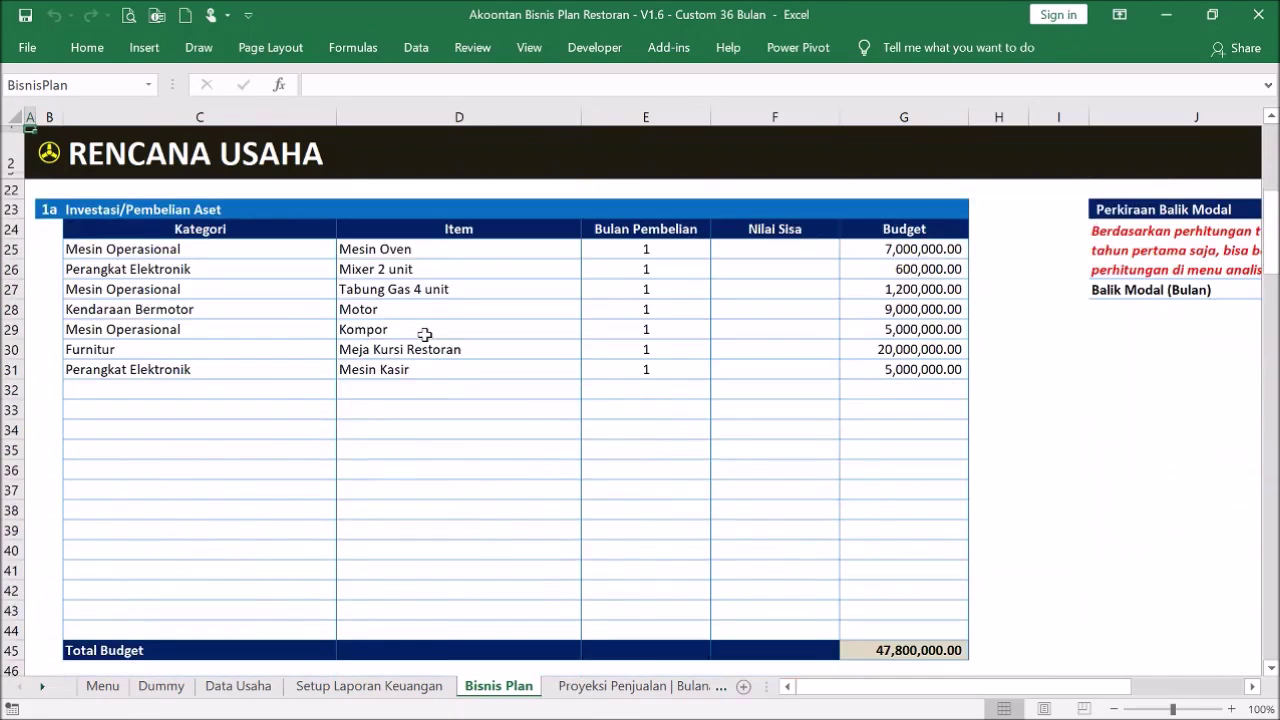
scroll(426, 338, down, 11)
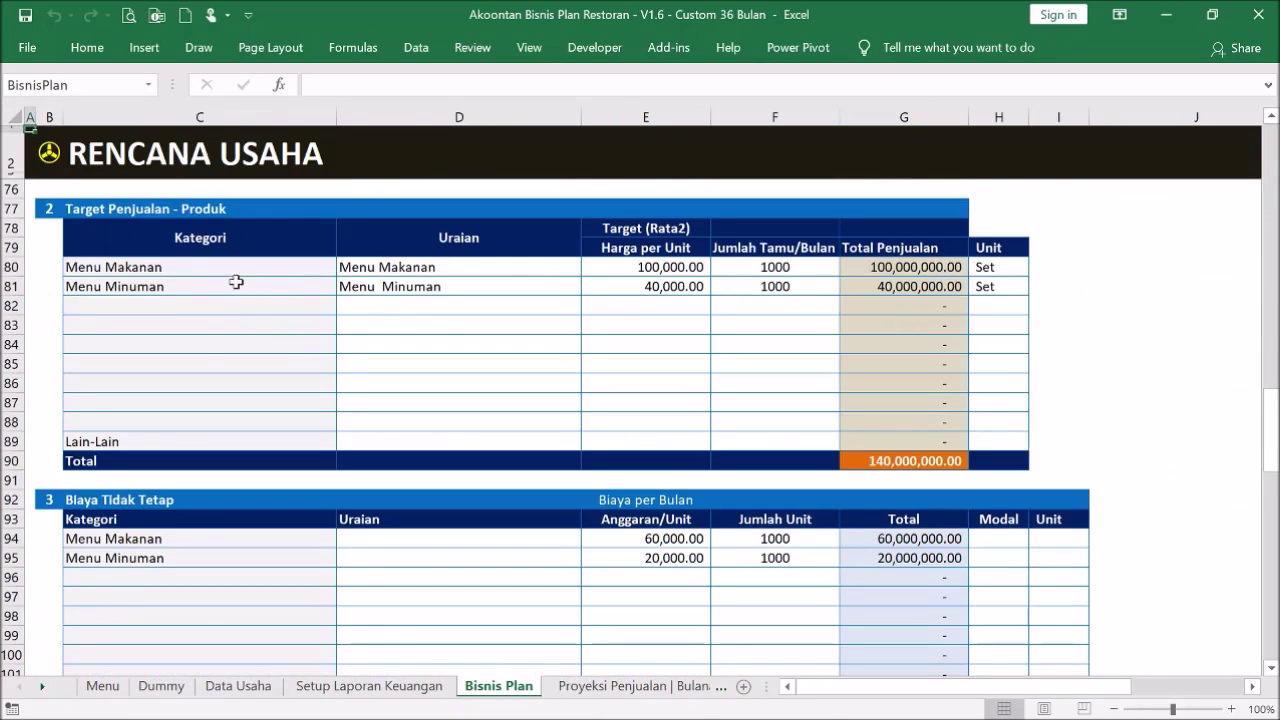
click(660, 587)
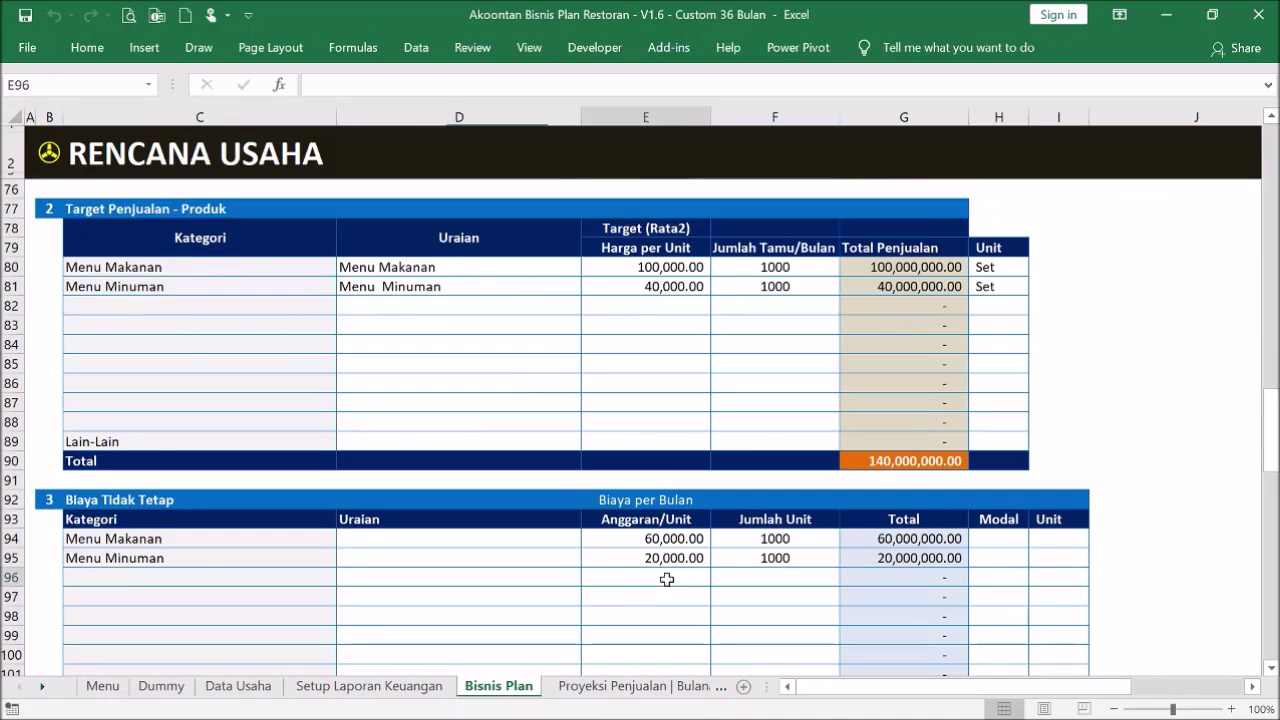
scroll(664, 582, down, 2)
scroll(669, 574, up, 2)
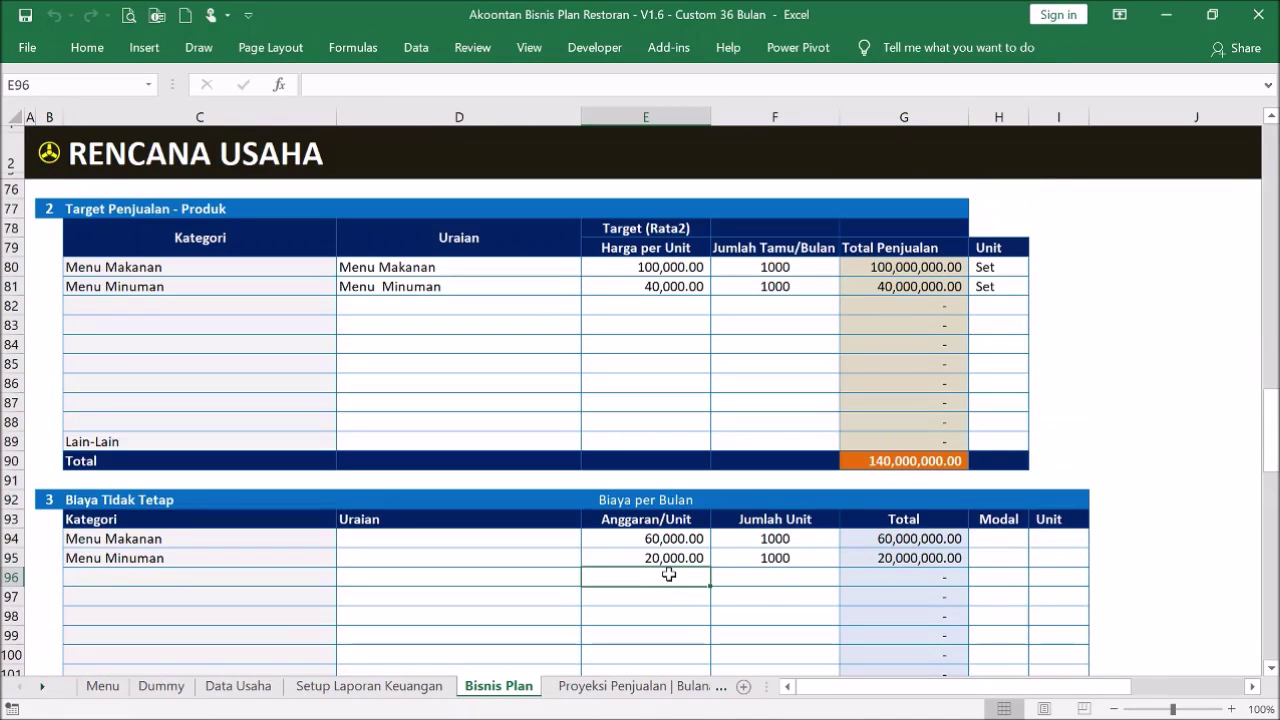
scroll(669, 574, down, 2)
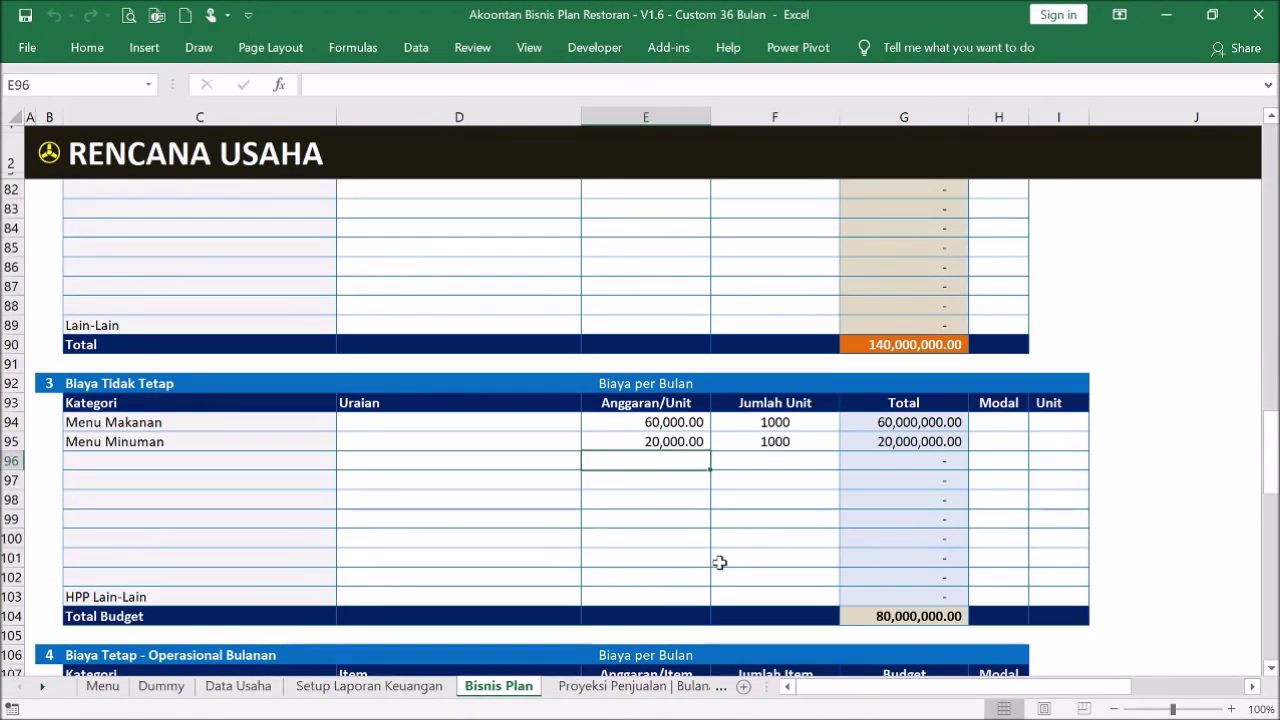
scroll(613, 471, up, 1)
scroll(613, 471, up, 1)
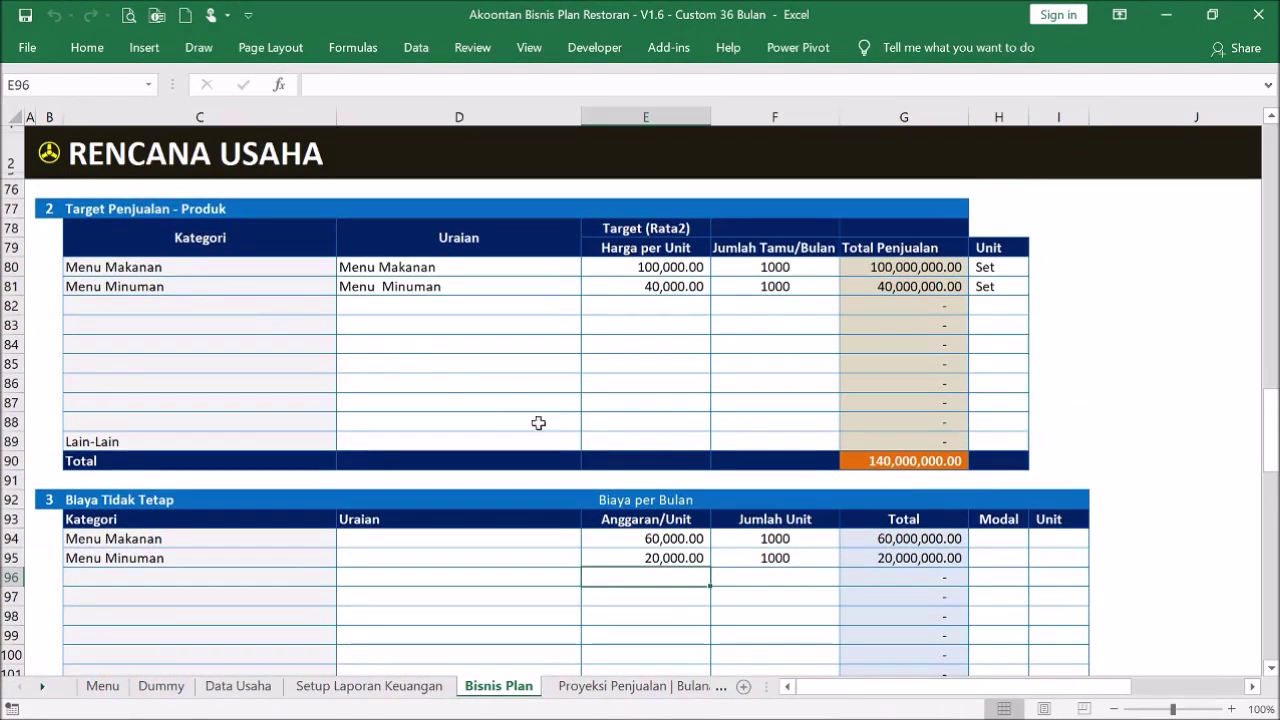
Examine the Menu Makanan and Menu Minuman sales target rows and compare them with the cost tables below.
drag(92, 267, 1052, 325)
click(667, 455)
scroll(667, 455, up, 14)
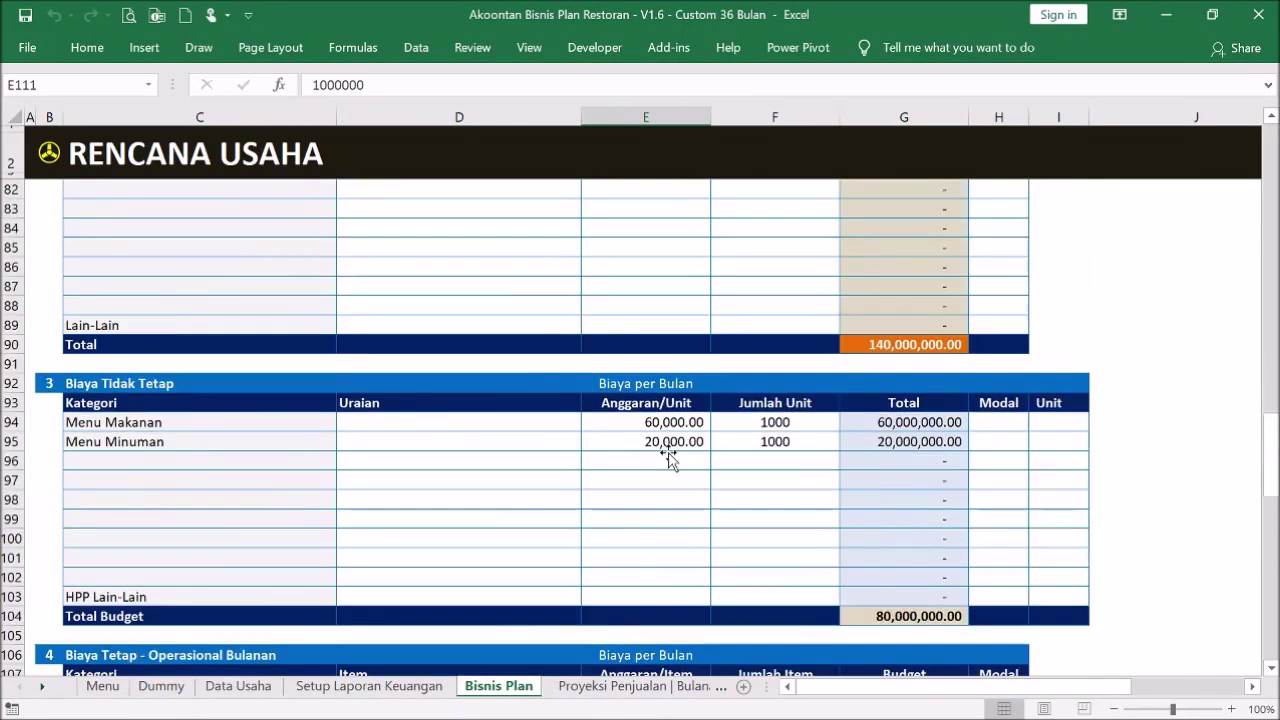
scroll(668, 455, down, 8)
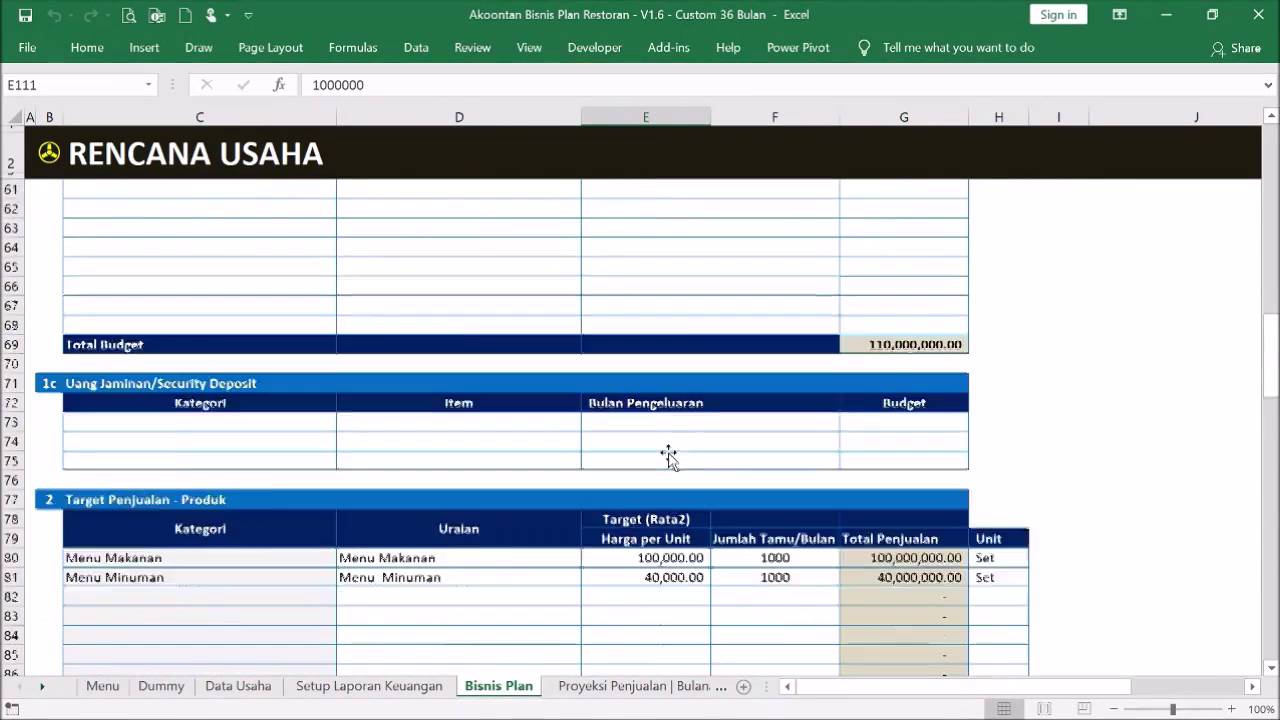
click(689, 384)
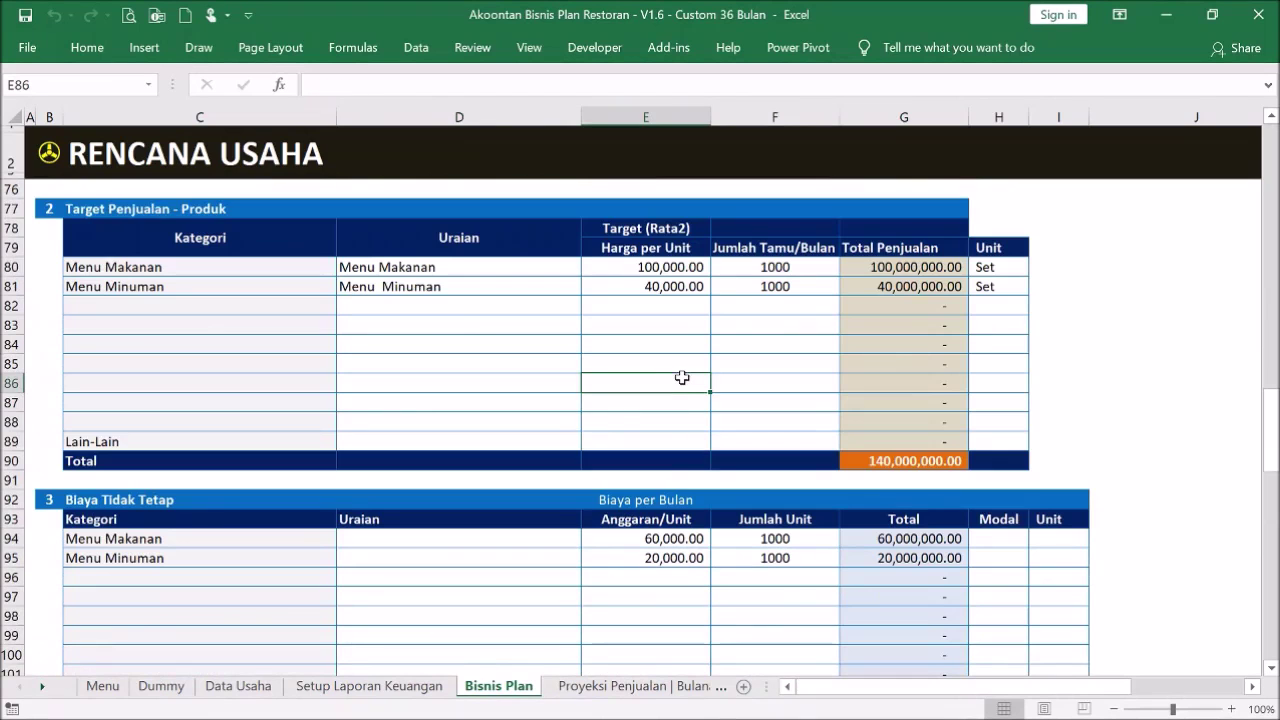
scroll(689, 384, down, 2)
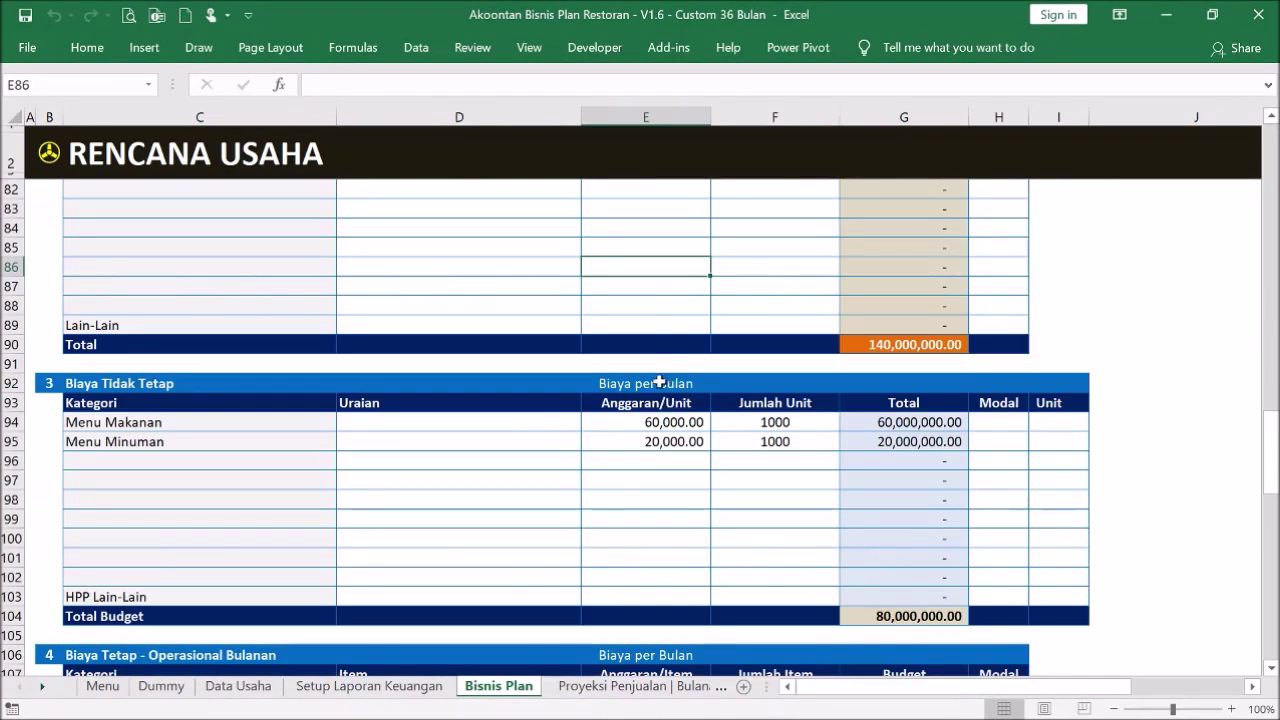
scroll(653, 360, up, 1)
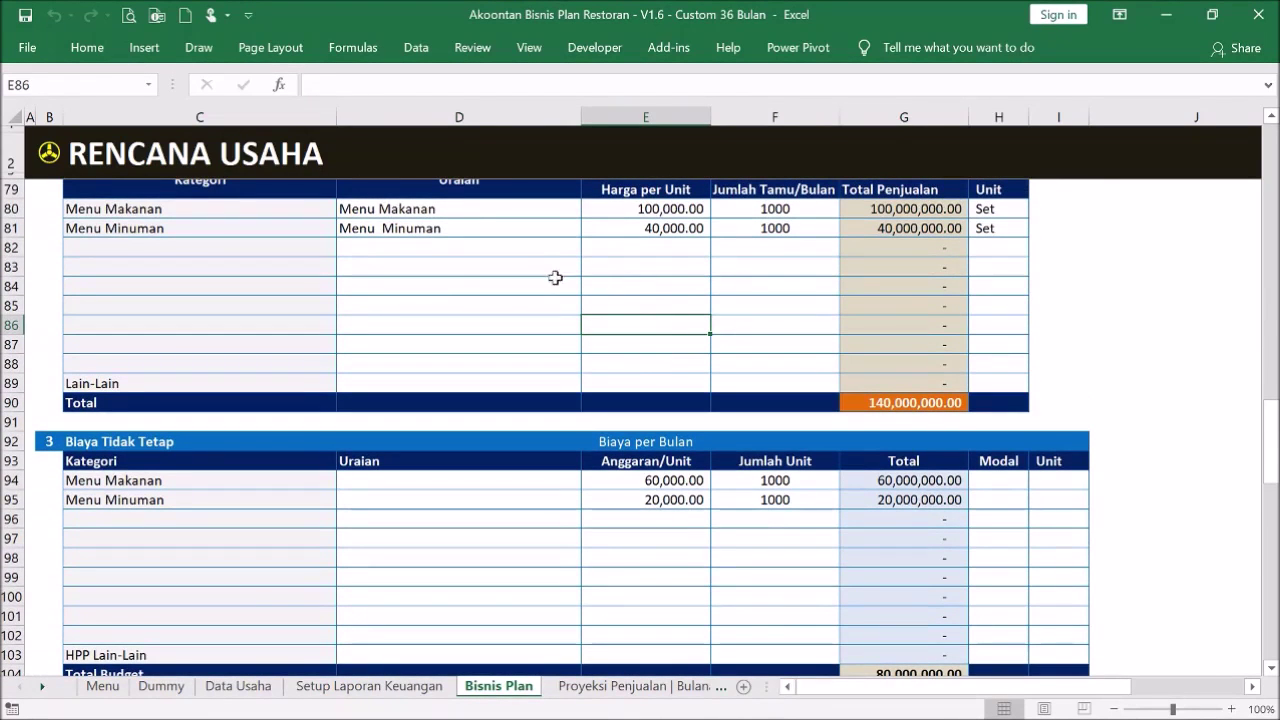
Review the Rencana Usaha sections on own capital, loans, asset purchases and security deposit.
scroll(650, 298, up, 20)
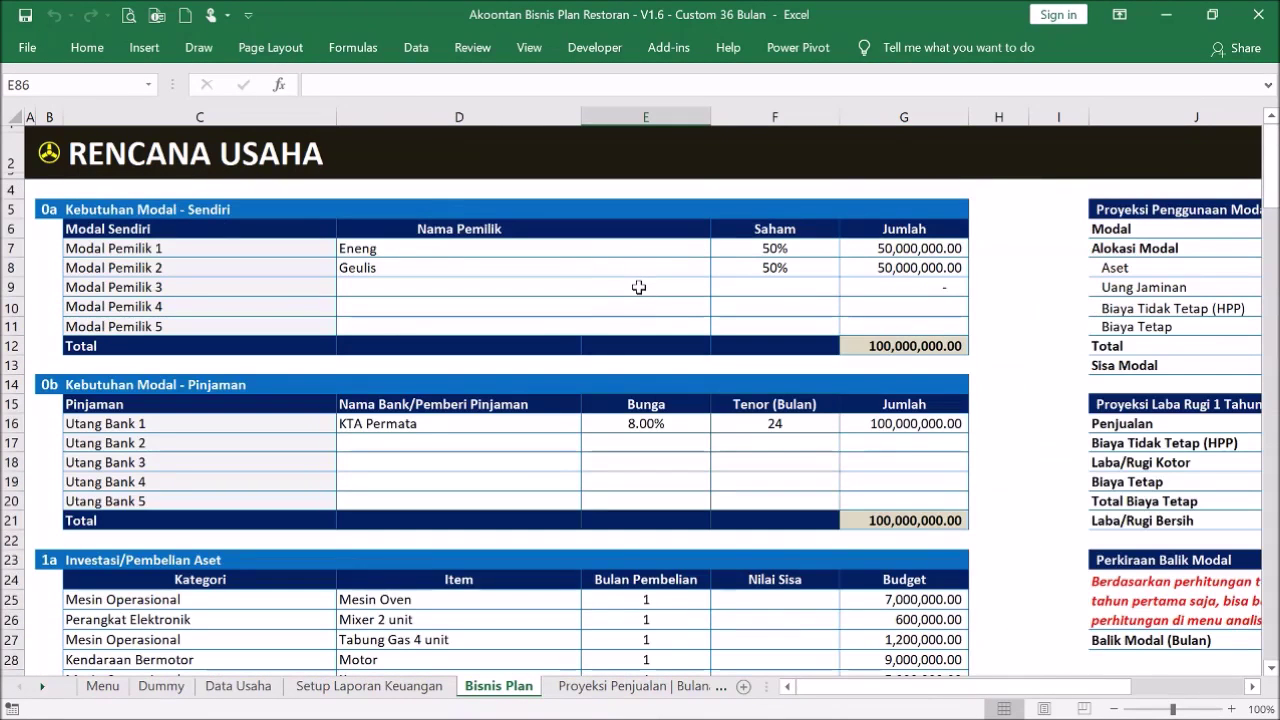
scroll(337, 305, down, 13)
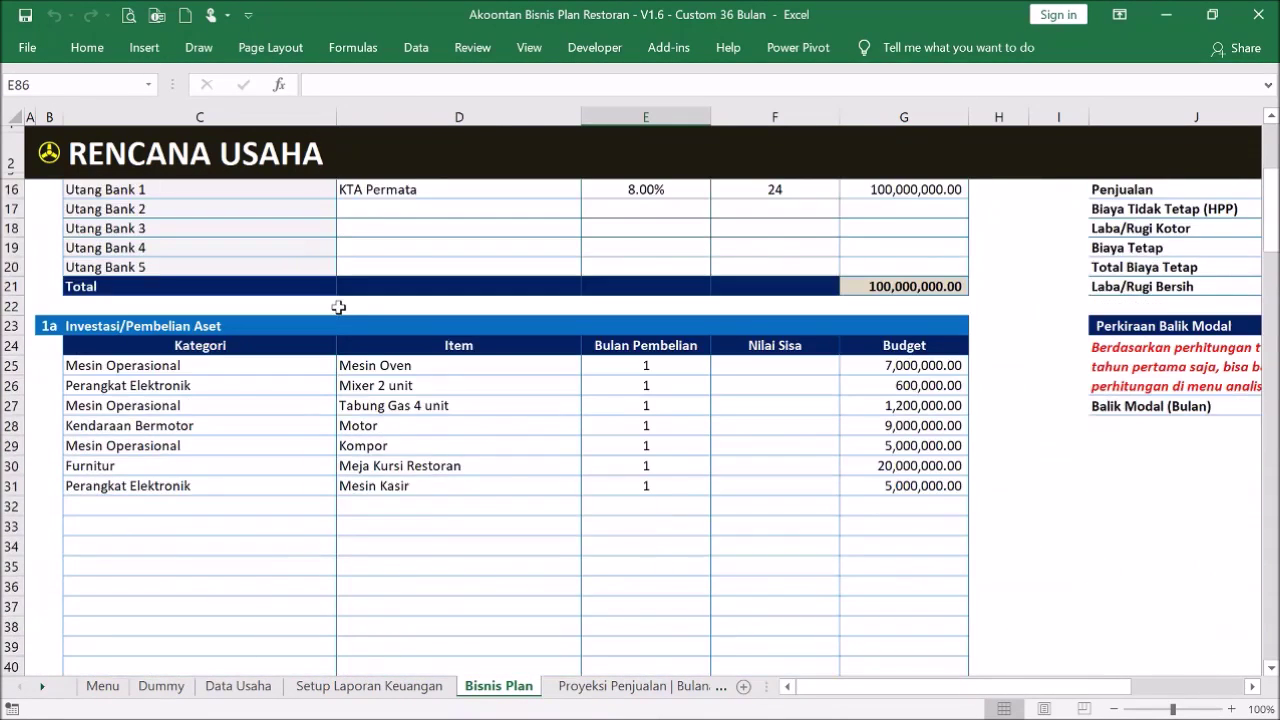
scroll(299, 330, down, 9)
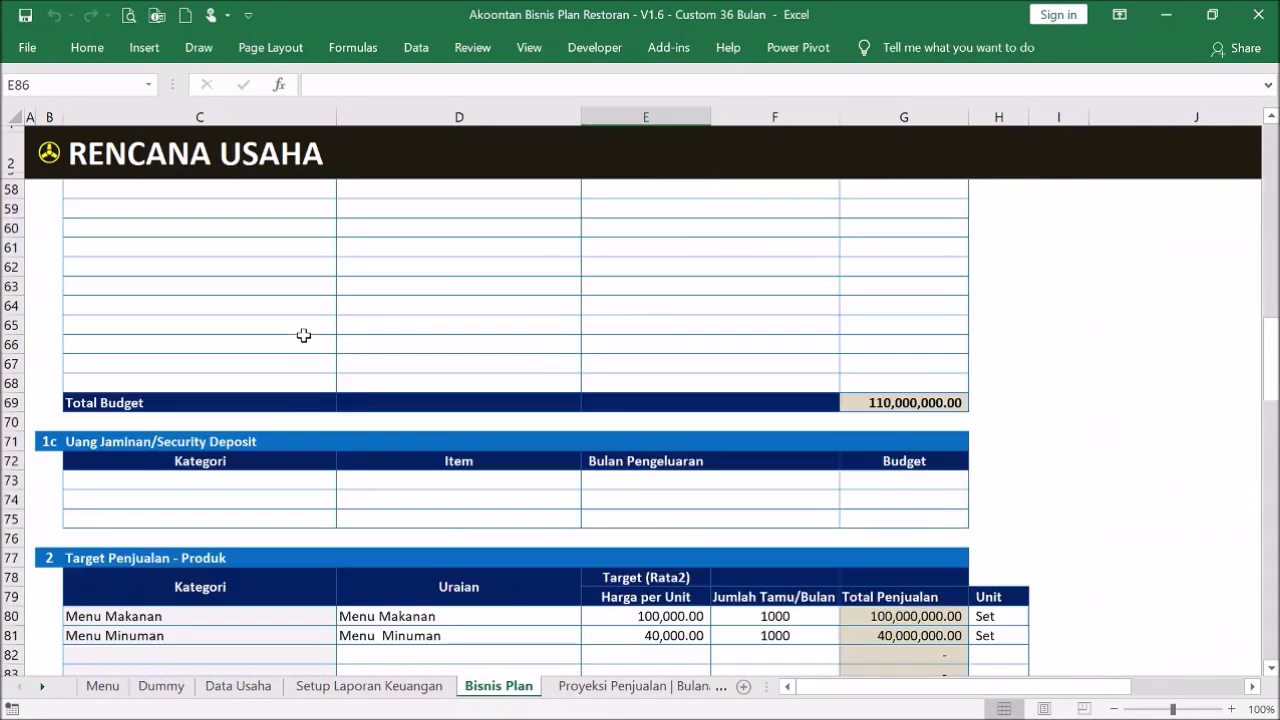
scroll(303, 334, up, 17)
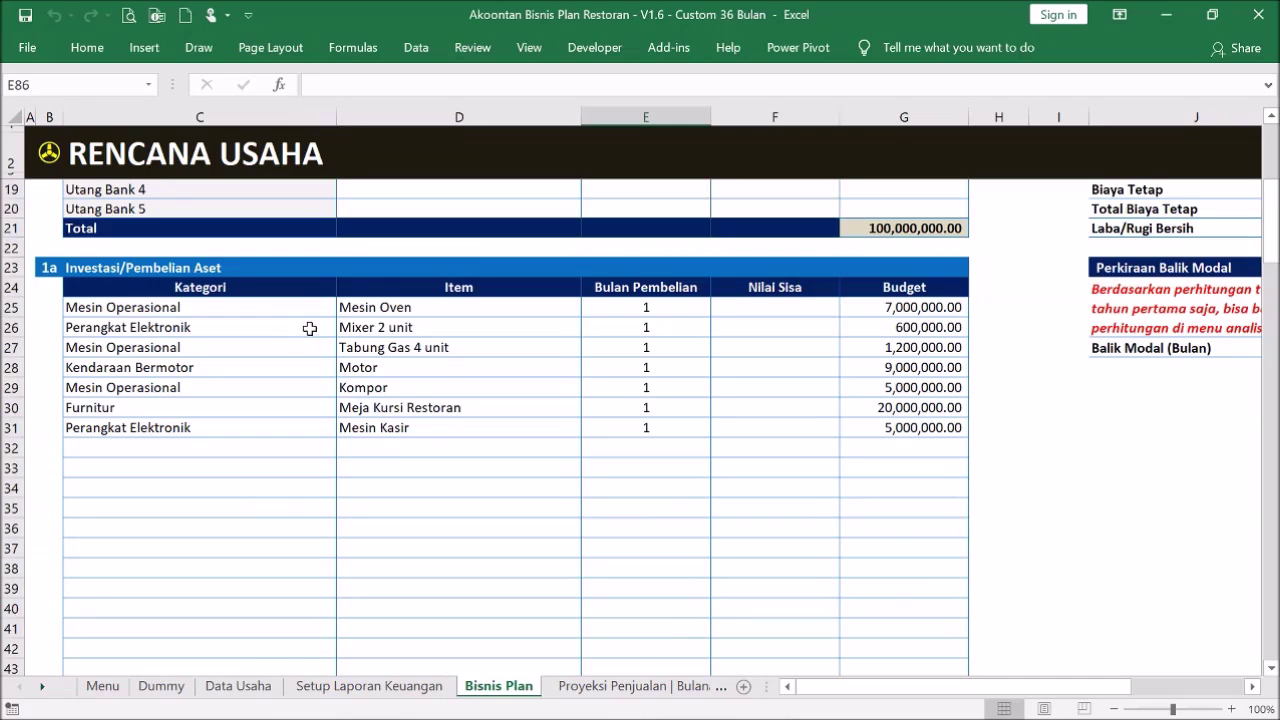
scroll(310, 329, up, 5)
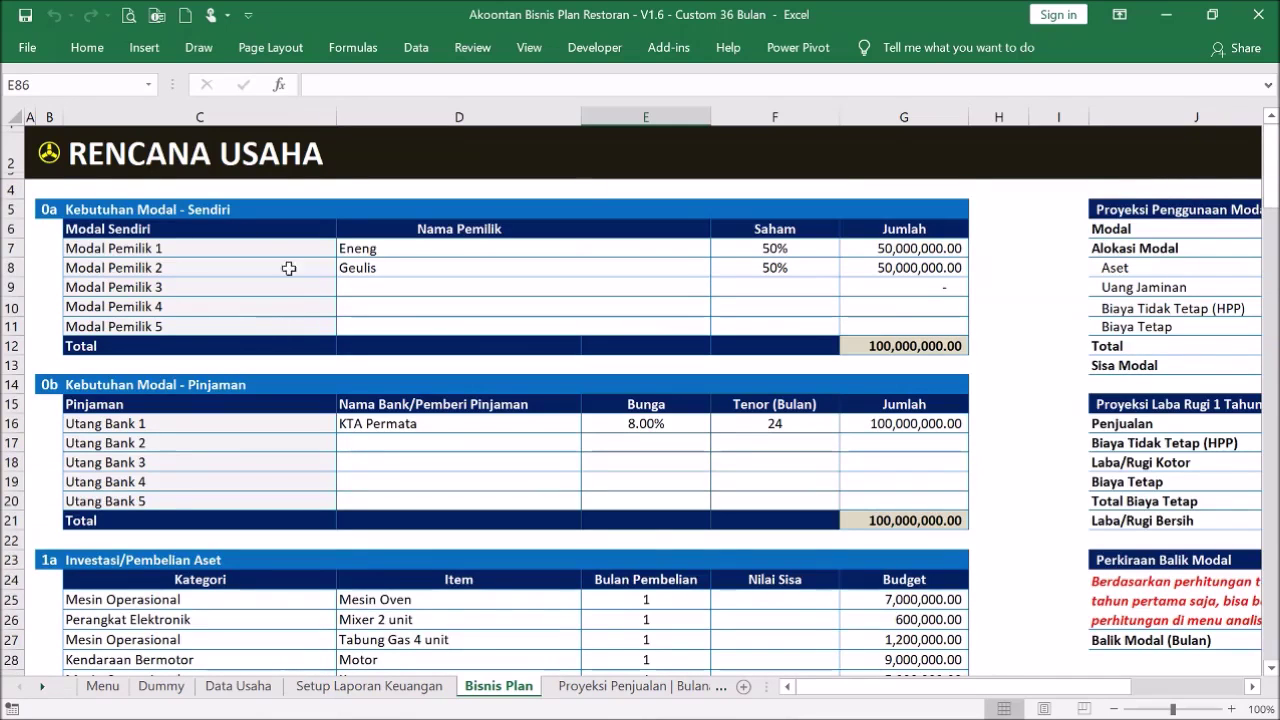
Open the 36-month sales projection from the menu and examine the Bulan 1 Jumlah Tamu cells for Menu Makanan and Menu Minuman.
click(55, 155)
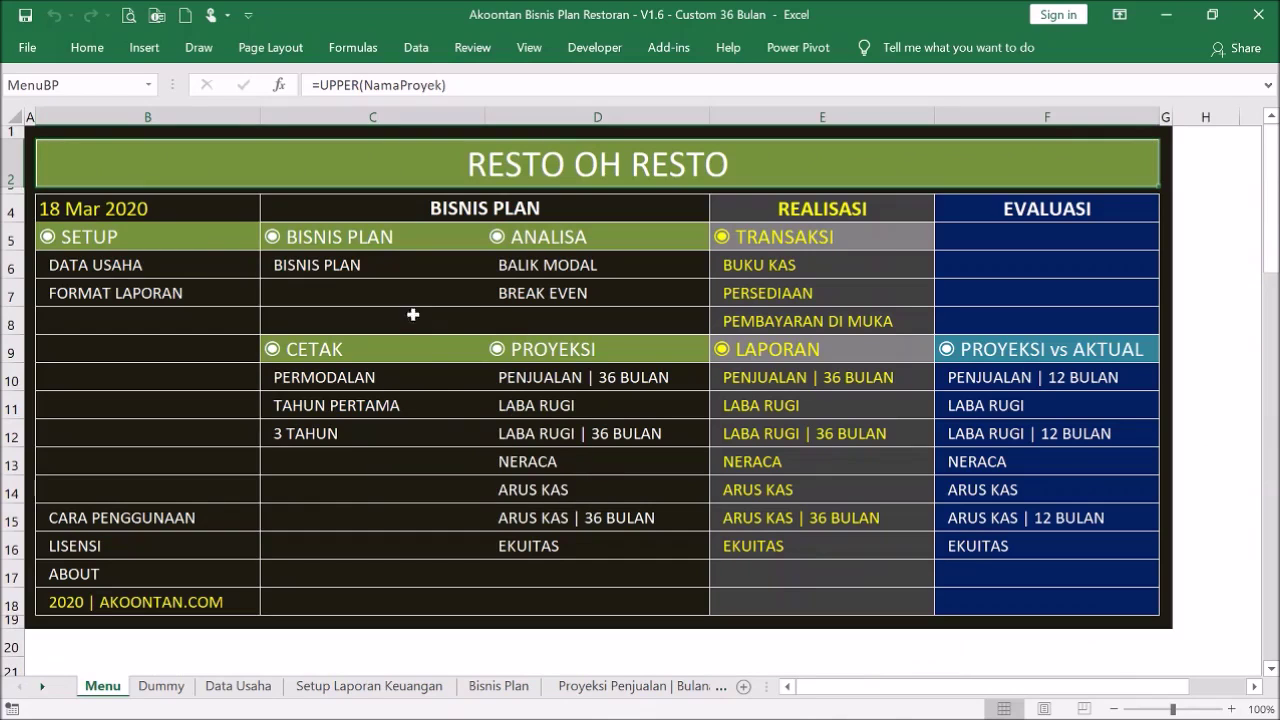
click(553, 387)
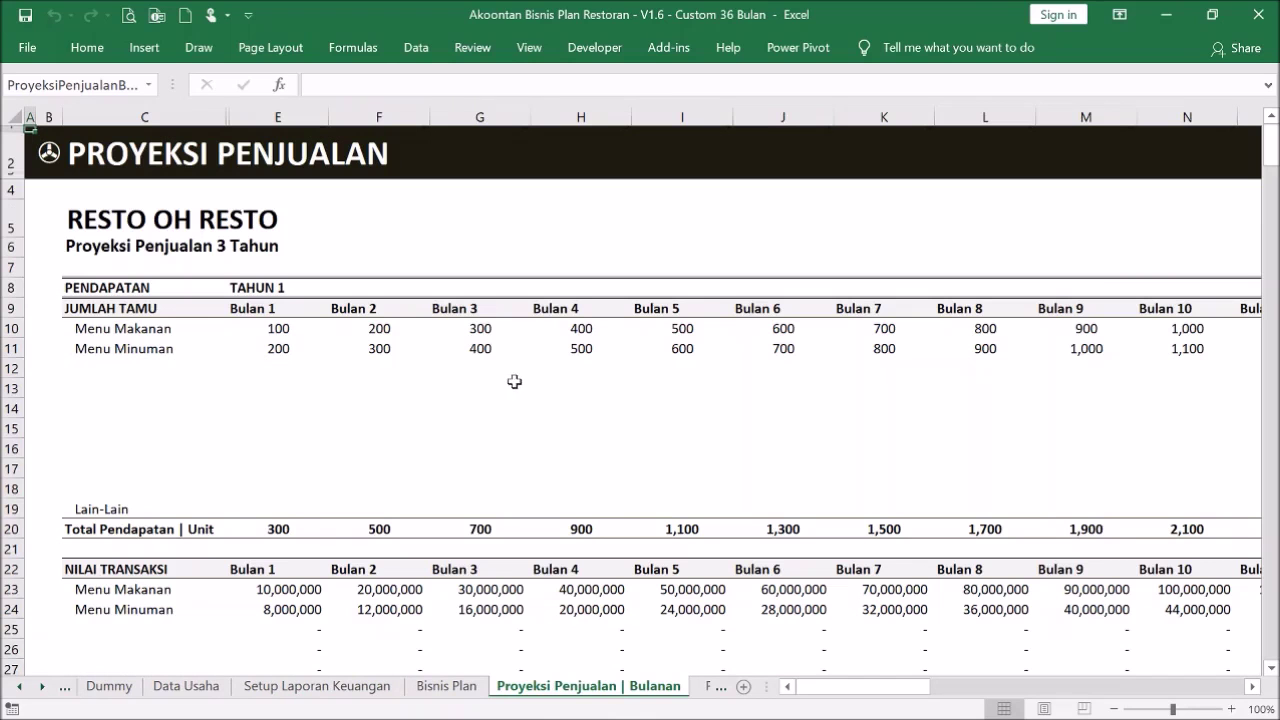
click(49, 153)
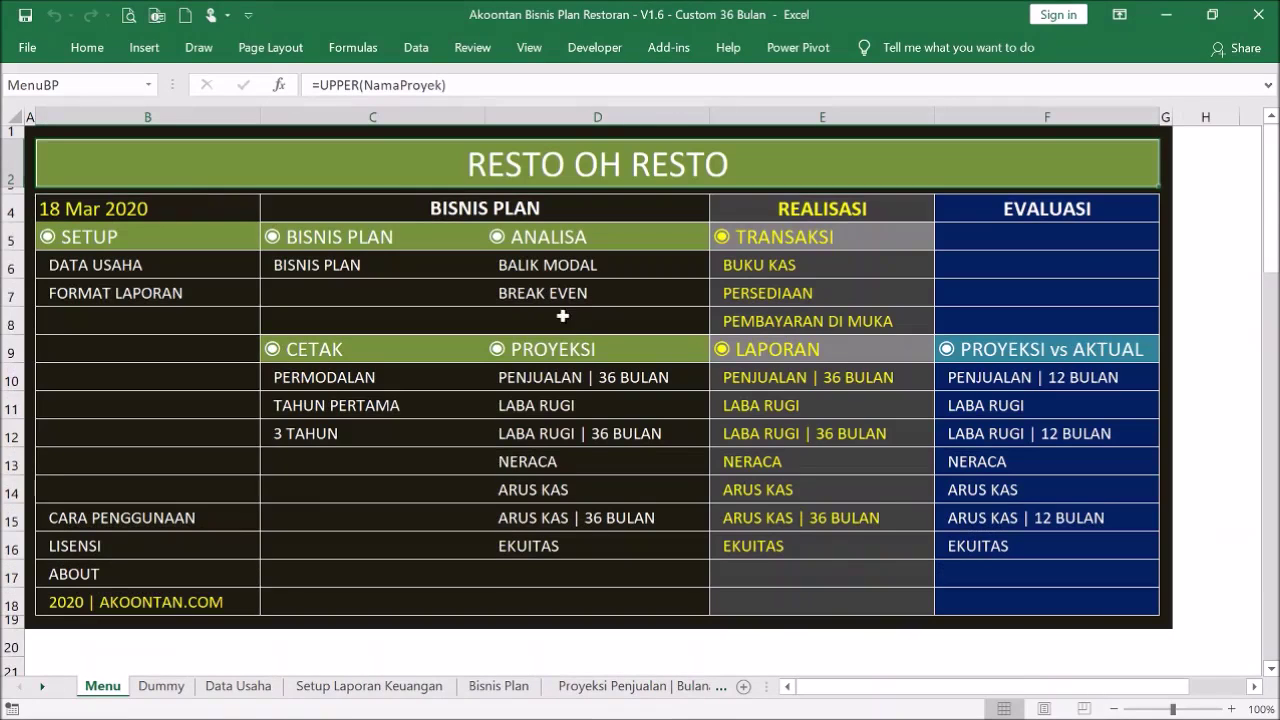
click(568, 387)
drag(285, 330, 271, 454)
drag(286, 326, 283, 500)
click(288, 328)
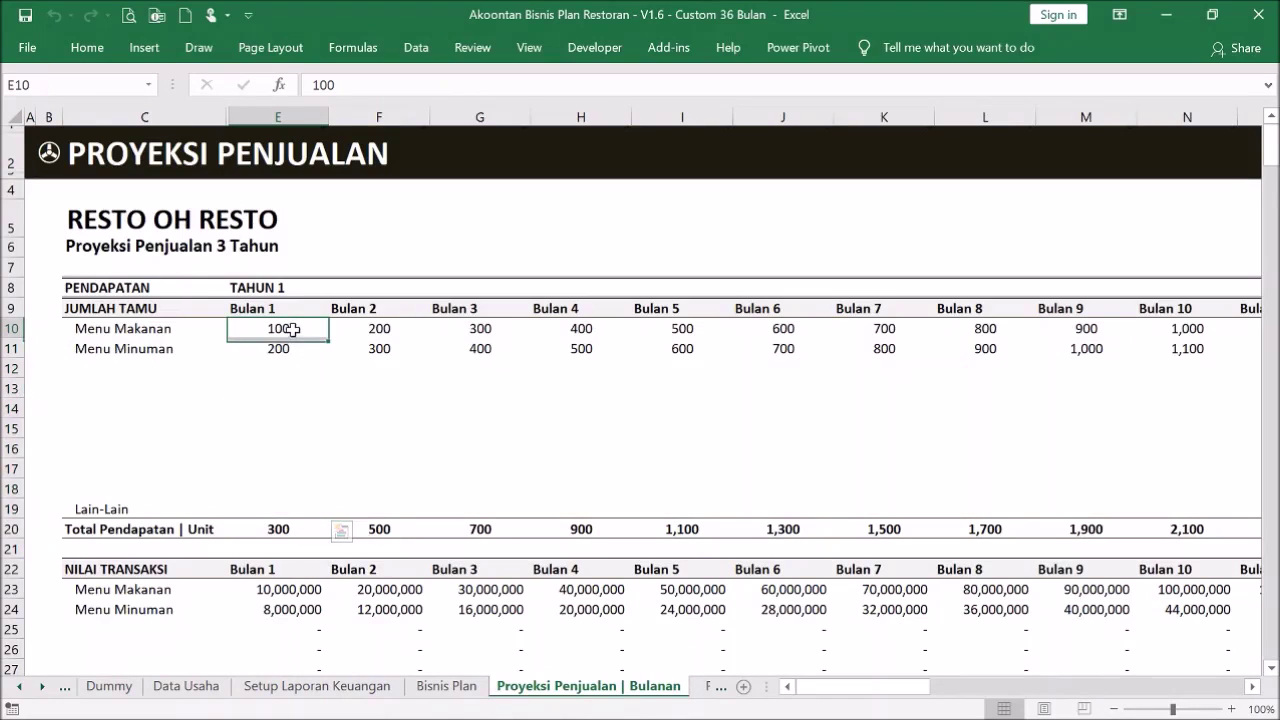
click(293, 352)
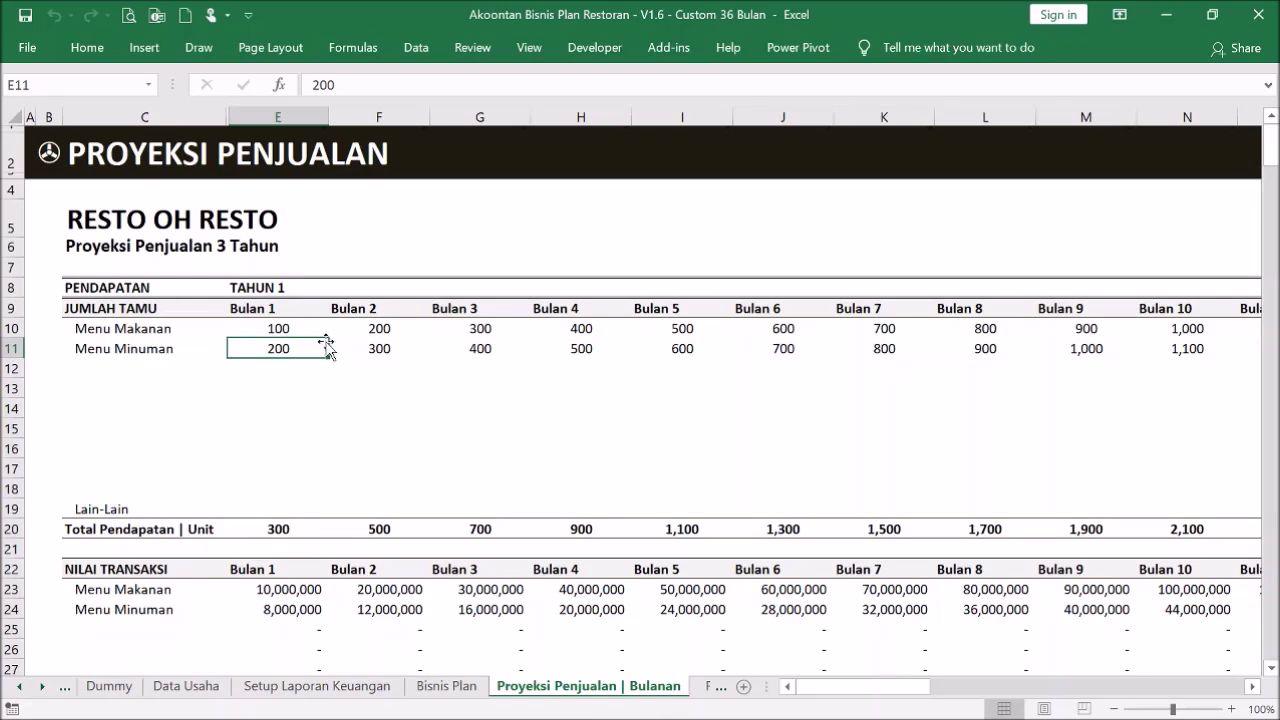
click(275, 330)
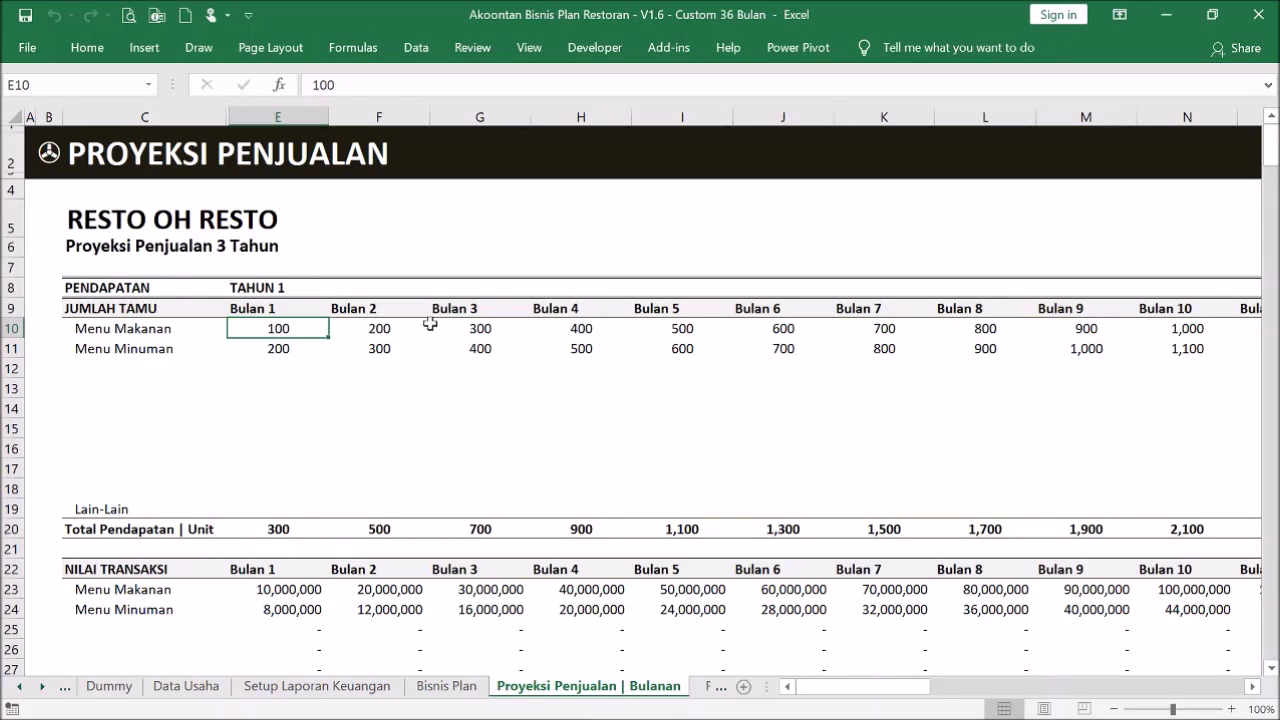
Inspect the Bulan 1 formulas in the Nilai Transaksi table of the sales projection.
scroll(358, 364, down, 4)
click(300, 336)
click(298, 375)
click(301, 345)
click(306, 324)
scroll(395, 271, up, 4)
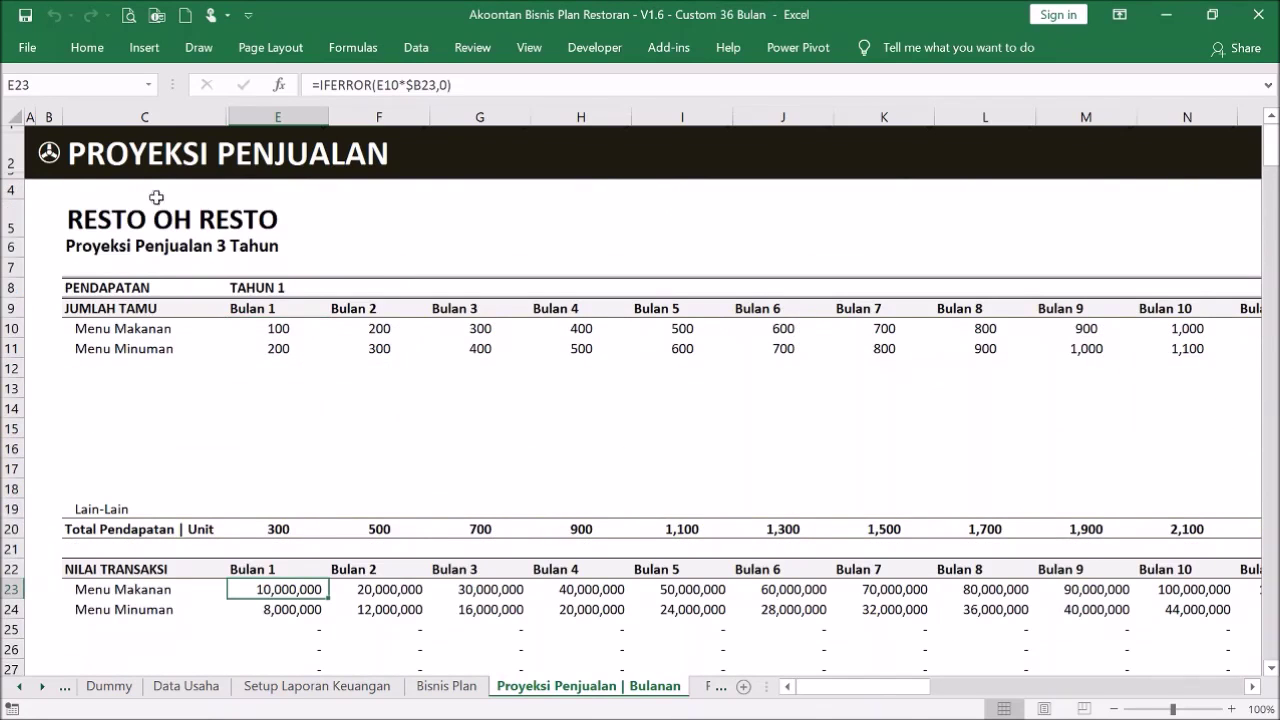
Return to the Bisnis Plan sheet and examine the Anggaran/Unit and Jumlah Unit cells of the Biaya Tidak Tetap table.
click(49, 153)
click(284, 264)
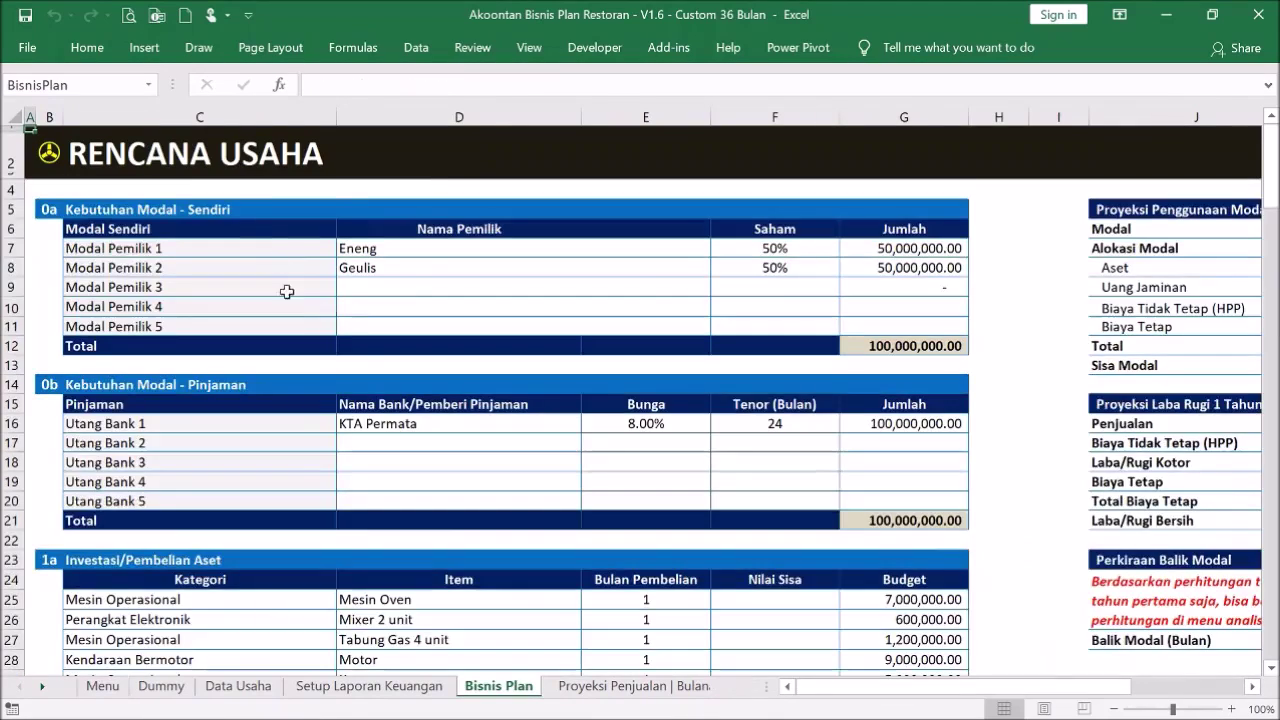
scroll(362, 317, down, 20)
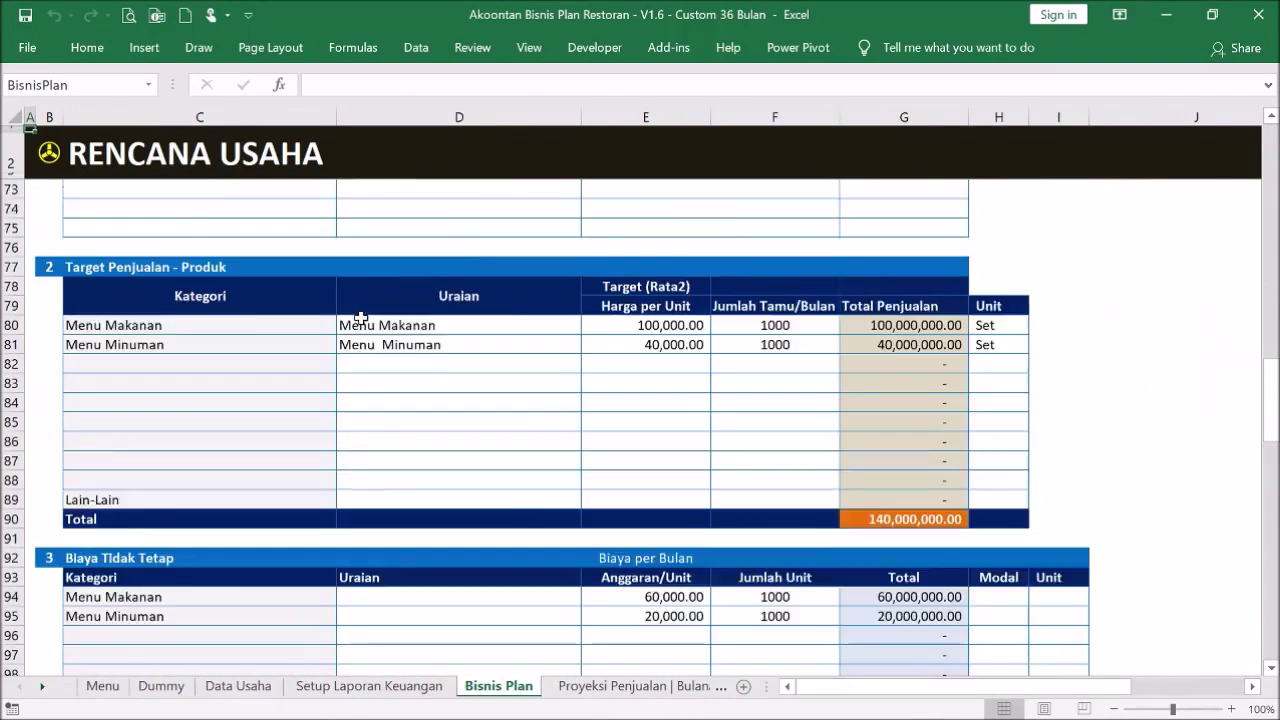
scroll(361, 317, down, 5)
scroll(520, 343, down, 2)
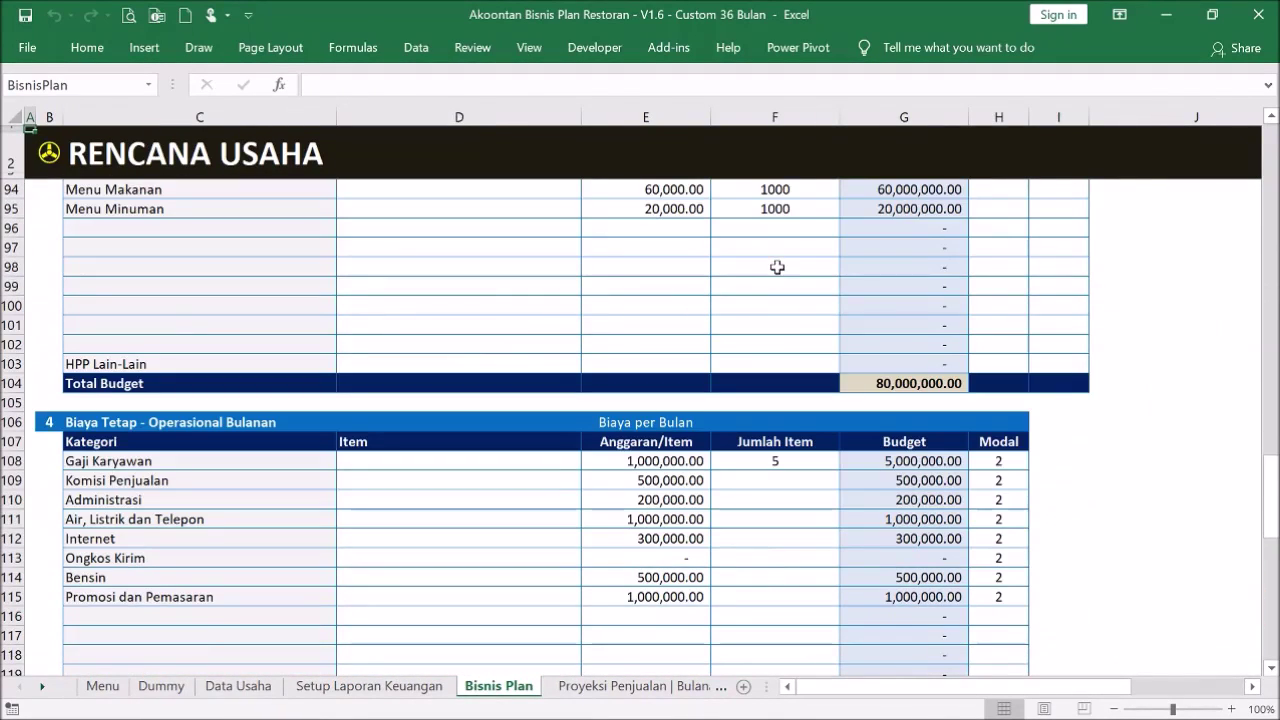
click(777, 267)
scroll(777, 267, up, 3)
click(752, 364)
click(681, 368)
drag(680, 381, 654, 537)
click(660, 386)
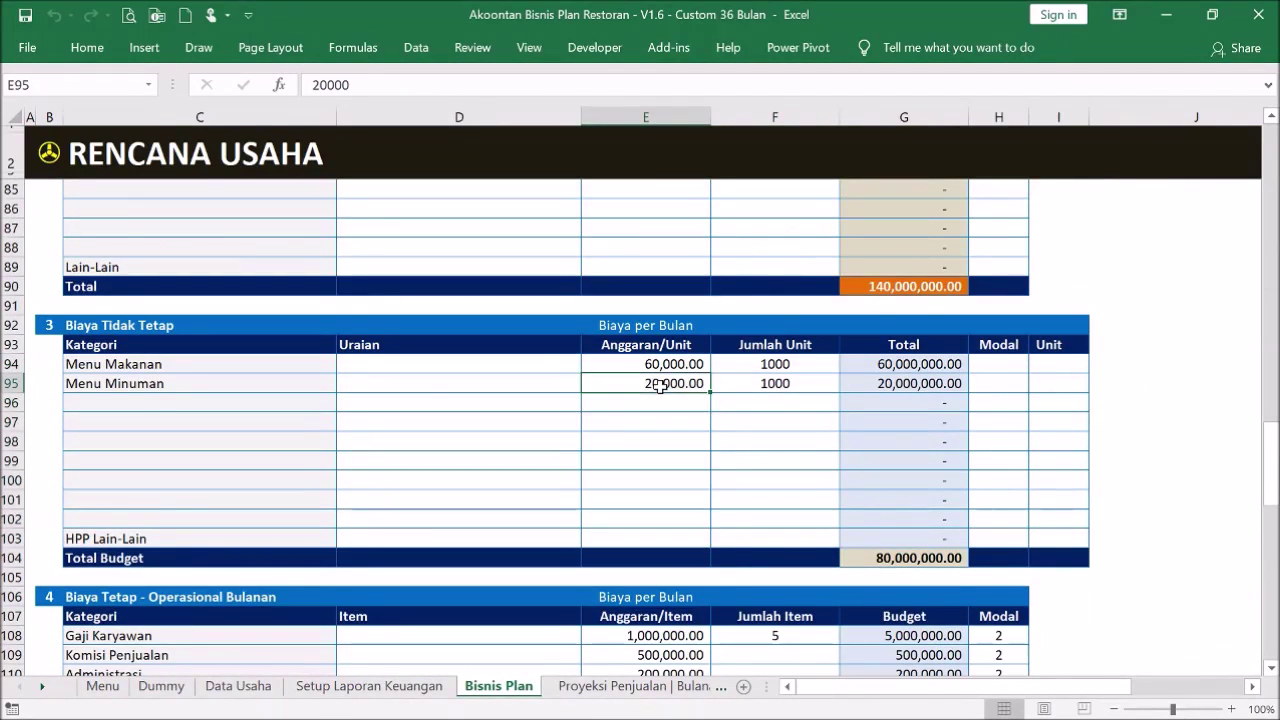
Go back through the menu to the 36-month sales projection and check the Bulan 1 guest counts.
scroll(667, 383, up, 20)
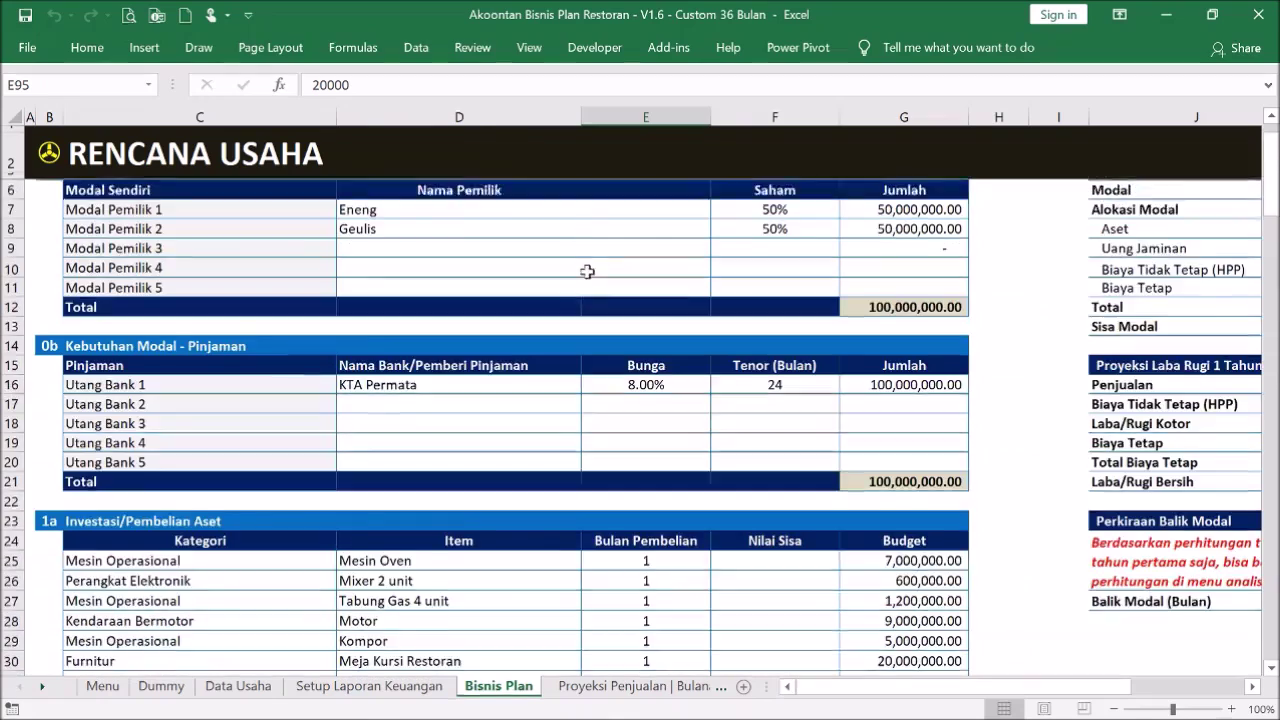
scroll(587, 271, up, 2)
click(48, 152)
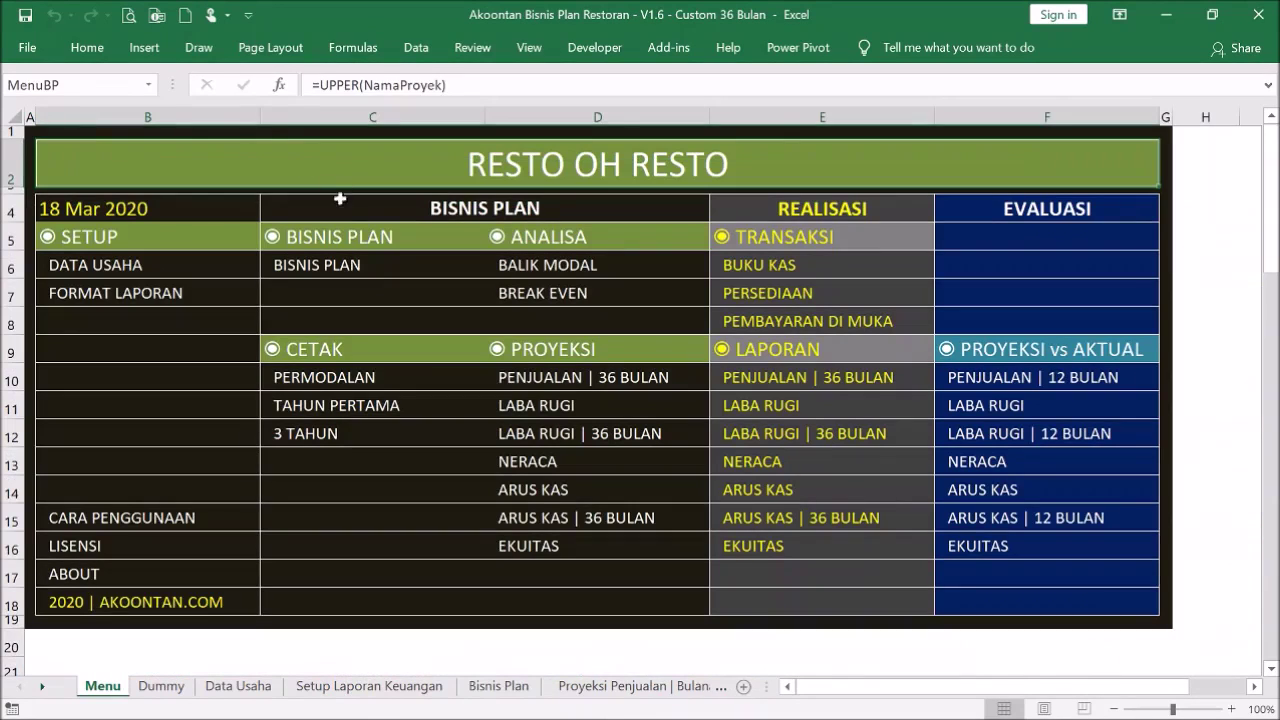
click(548, 378)
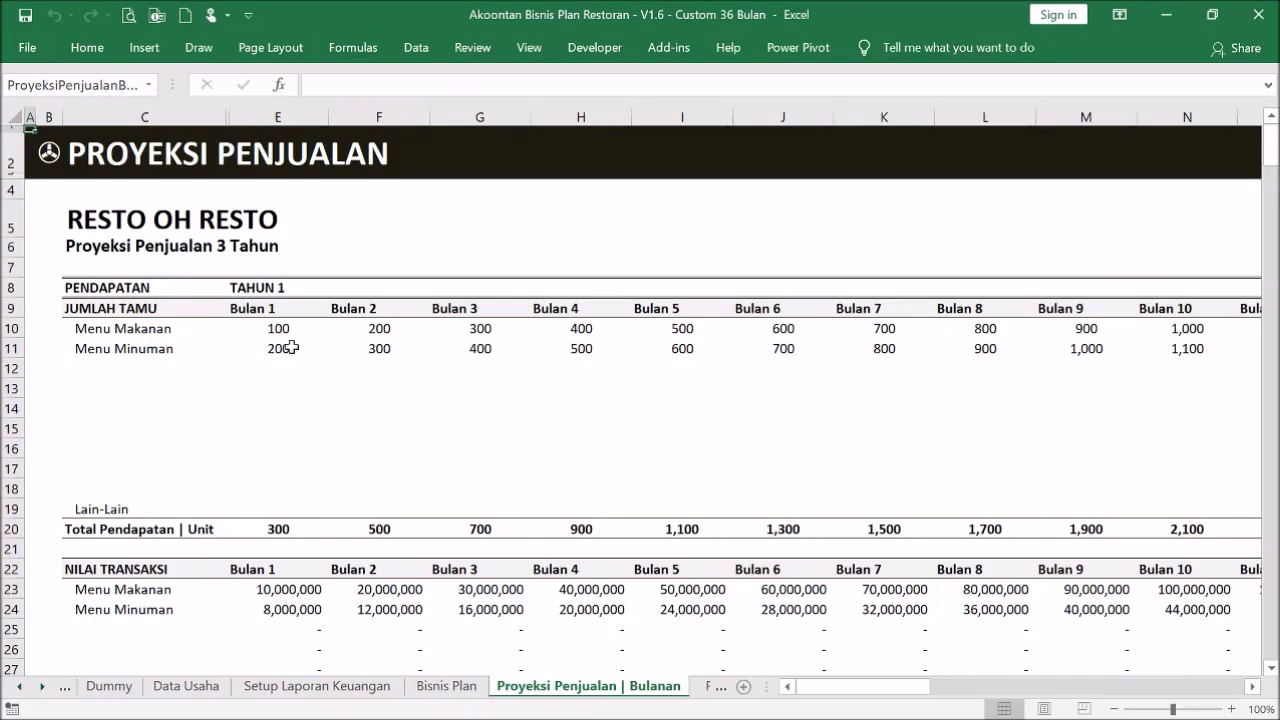
drag(308, 335, 306, 445)
Compare the Bulan 1 Nilai Transaksi cells E23:E32 with the Jumlah Tamu input cells E10:E19.
scroll(306, 423, down, 4)
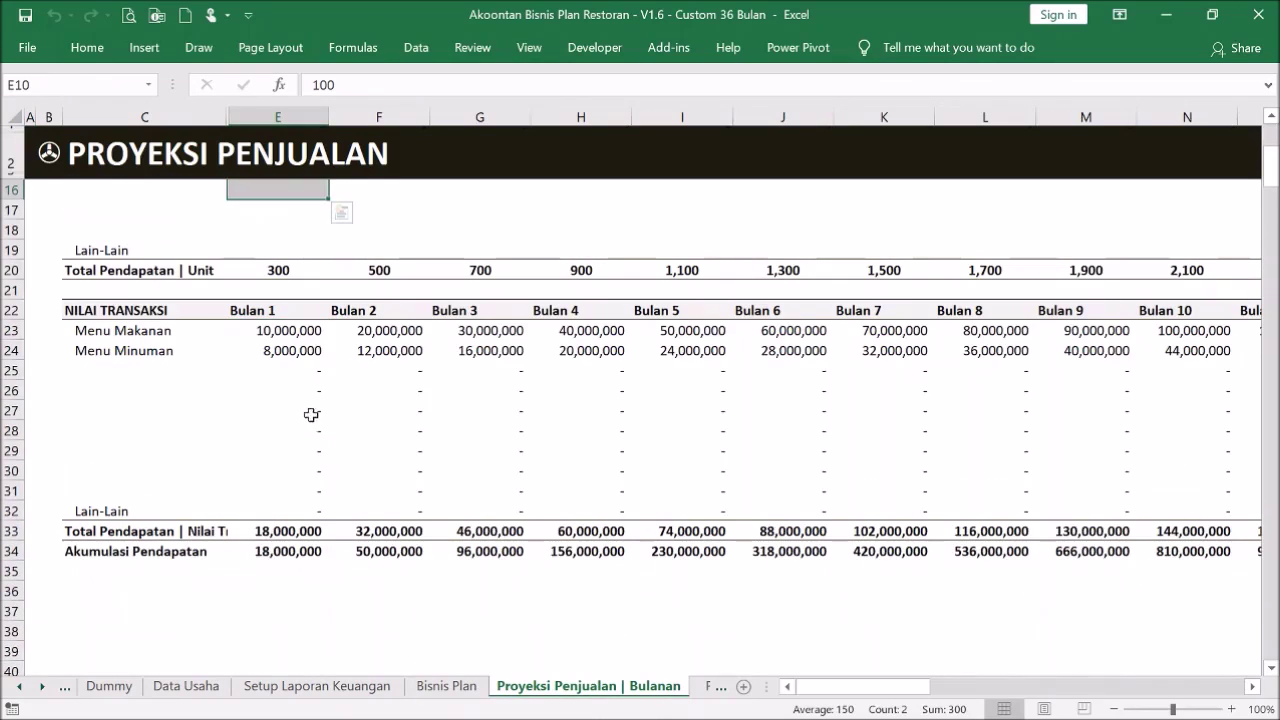
drag(316, 330, 310, 505)
click(311, 474)
click(286, 425)
drag(318, 330, 323, 511)
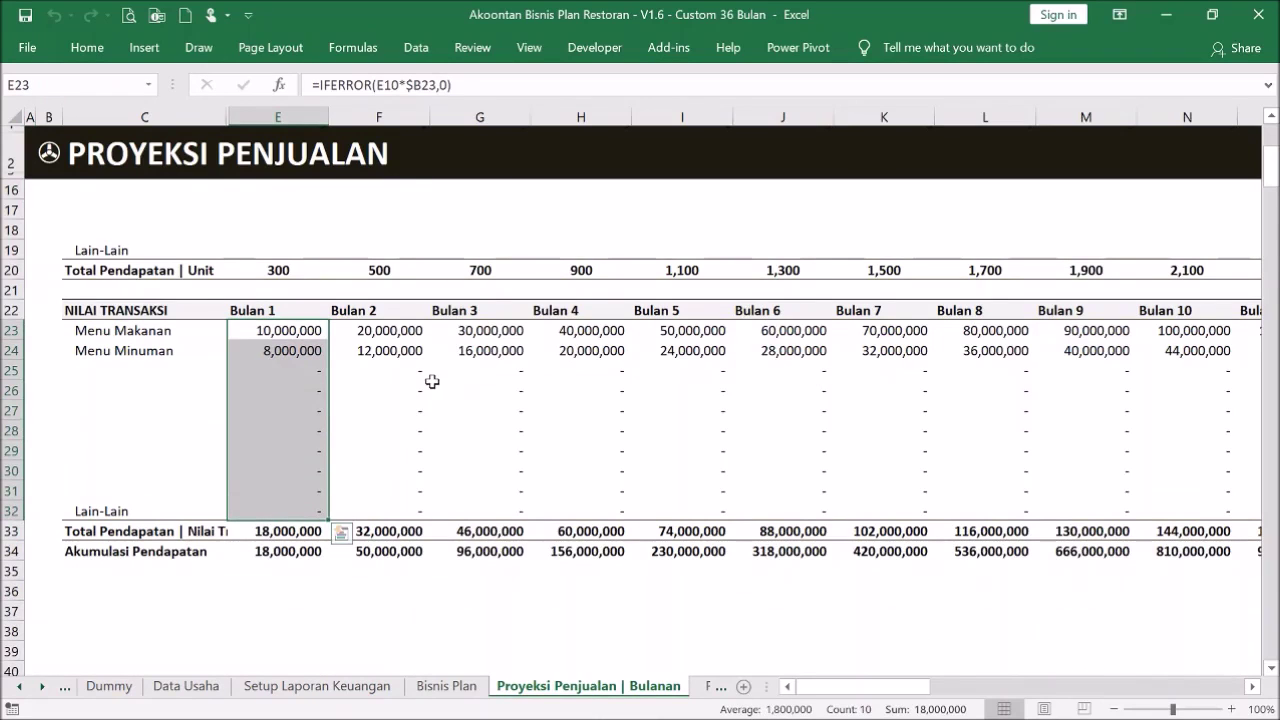
scroll(456, 355, up, 4)
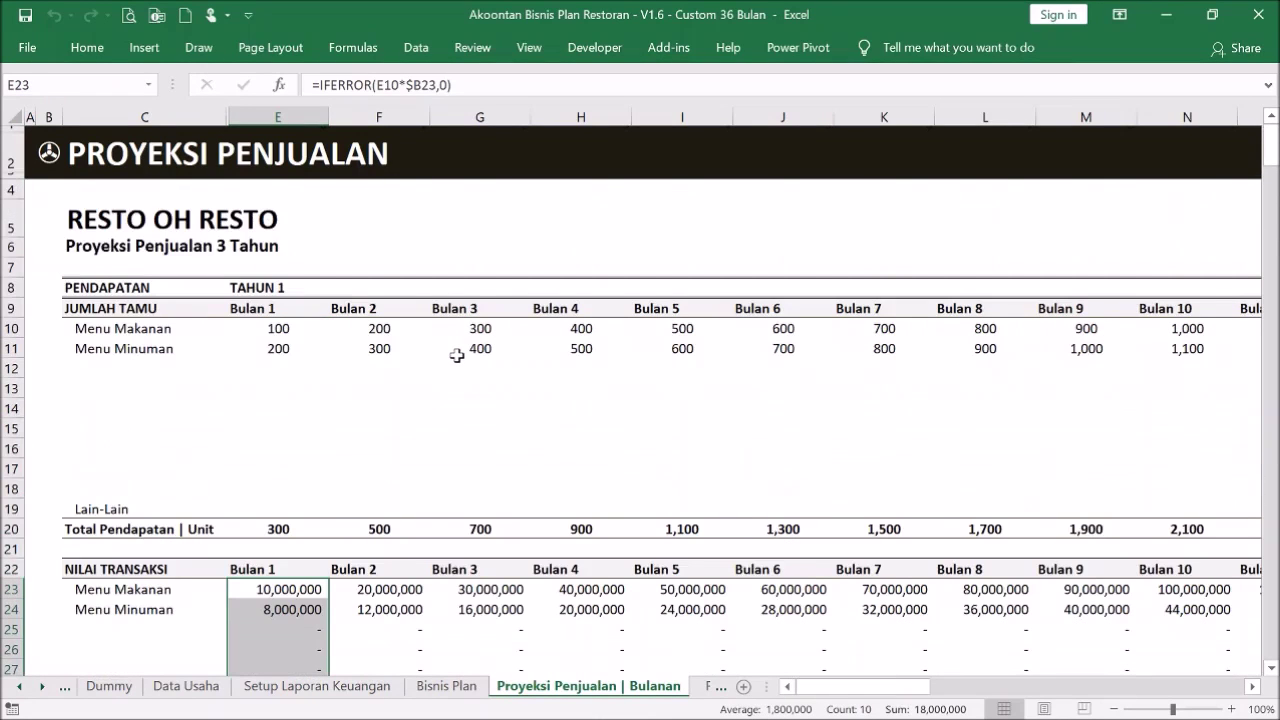
drag(285, 330, 300, 509)
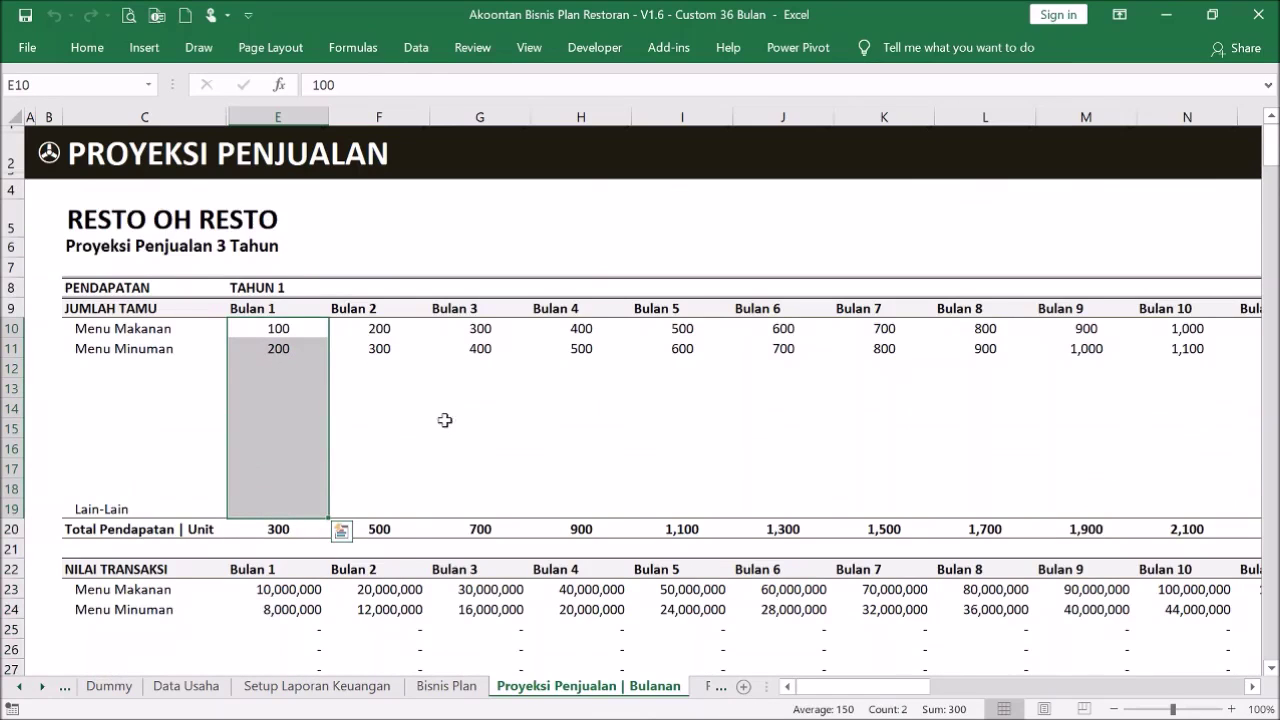
scroll(447, 415, down, 4)
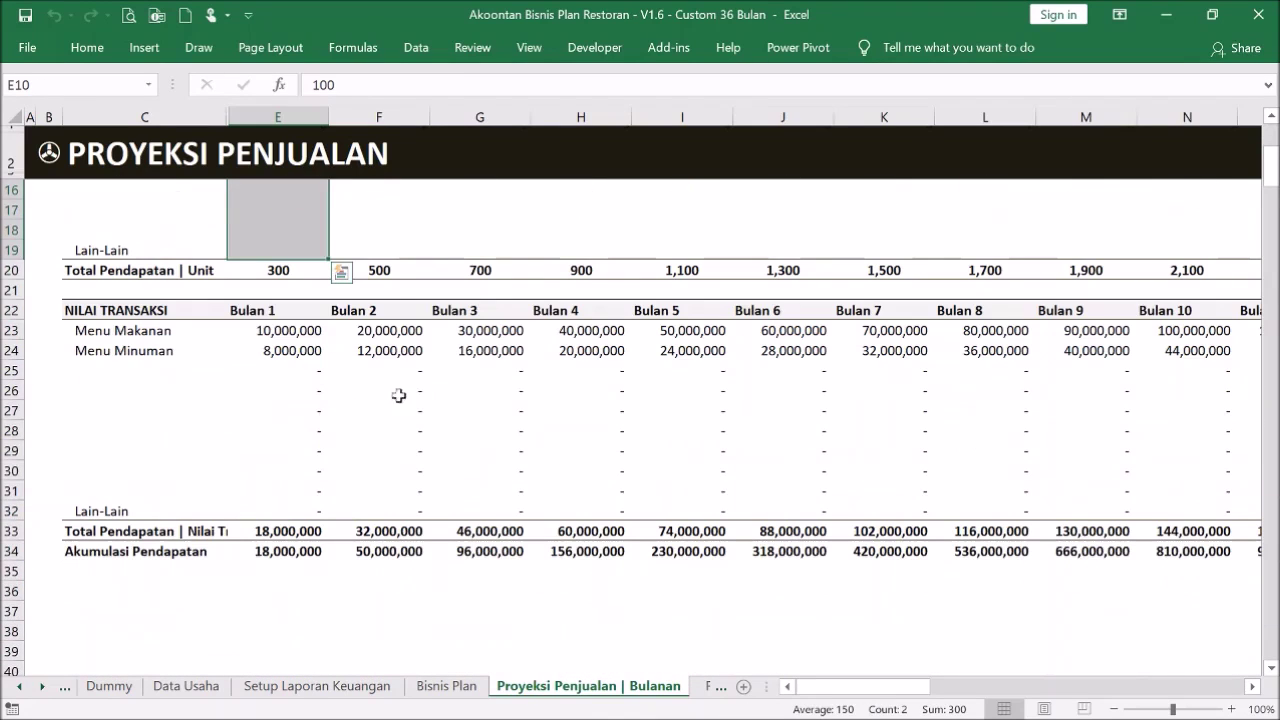
Compare the Nilai Transaksi formula in E27 with the Menu Makanan revenue formula in E10 of the Proyeksi Laba Rugi | Bulanan sheet.
click(315, 412)
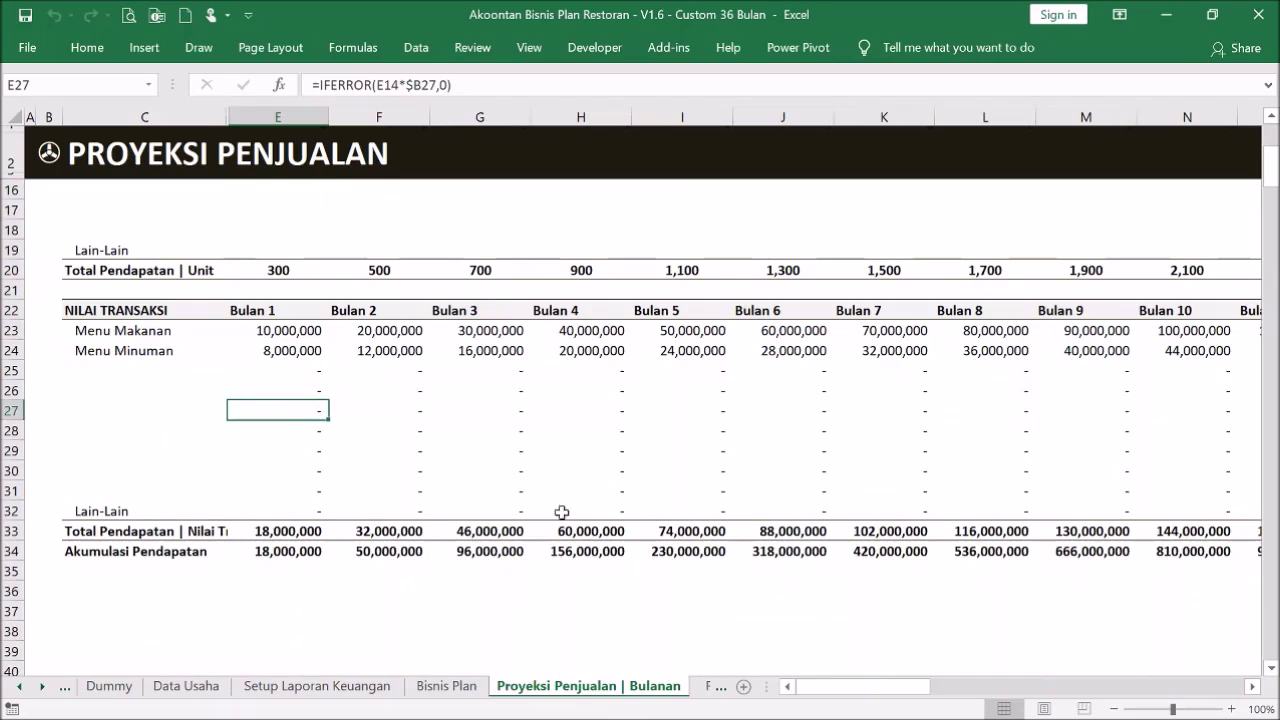
click(712, 686)
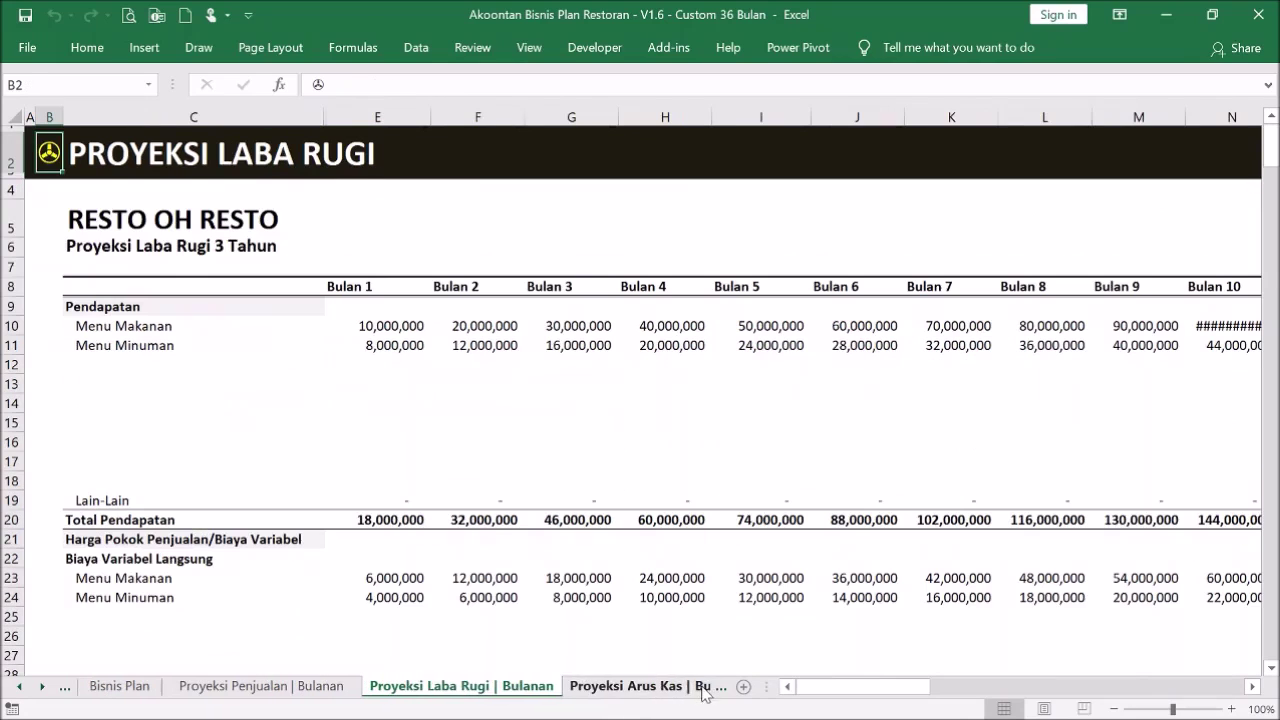
click(397, 330)
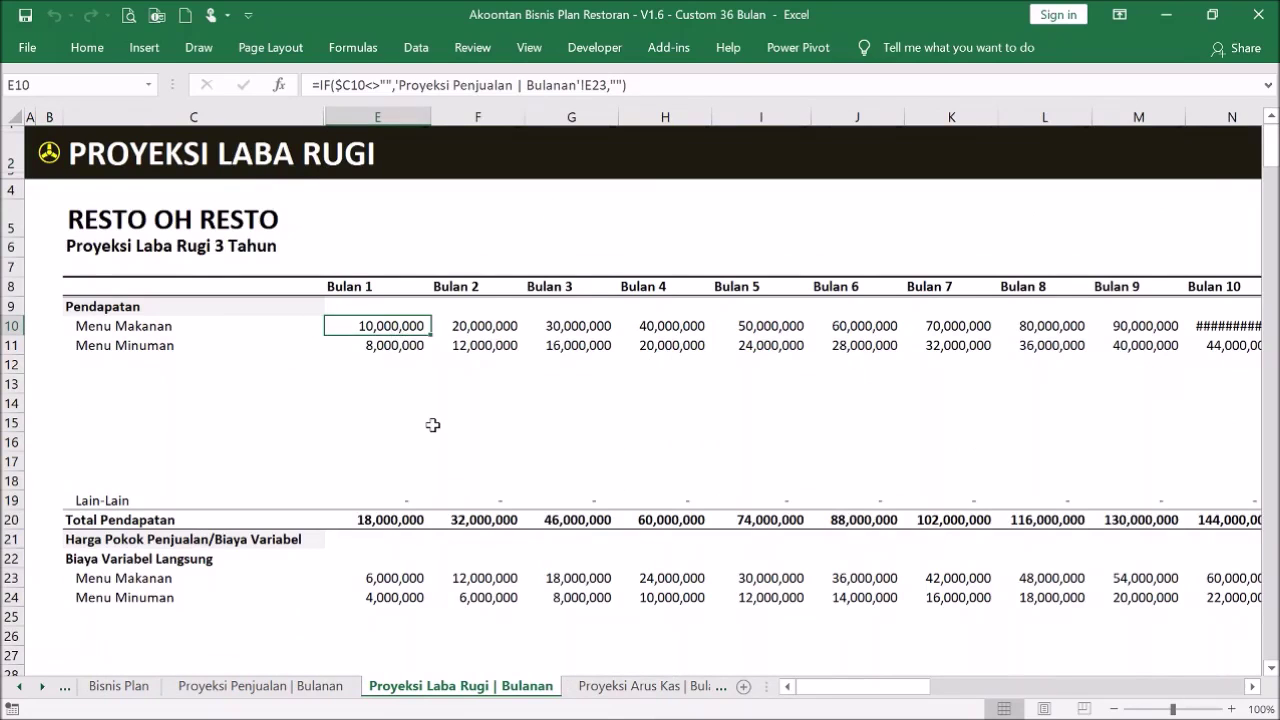
click(326, 686)
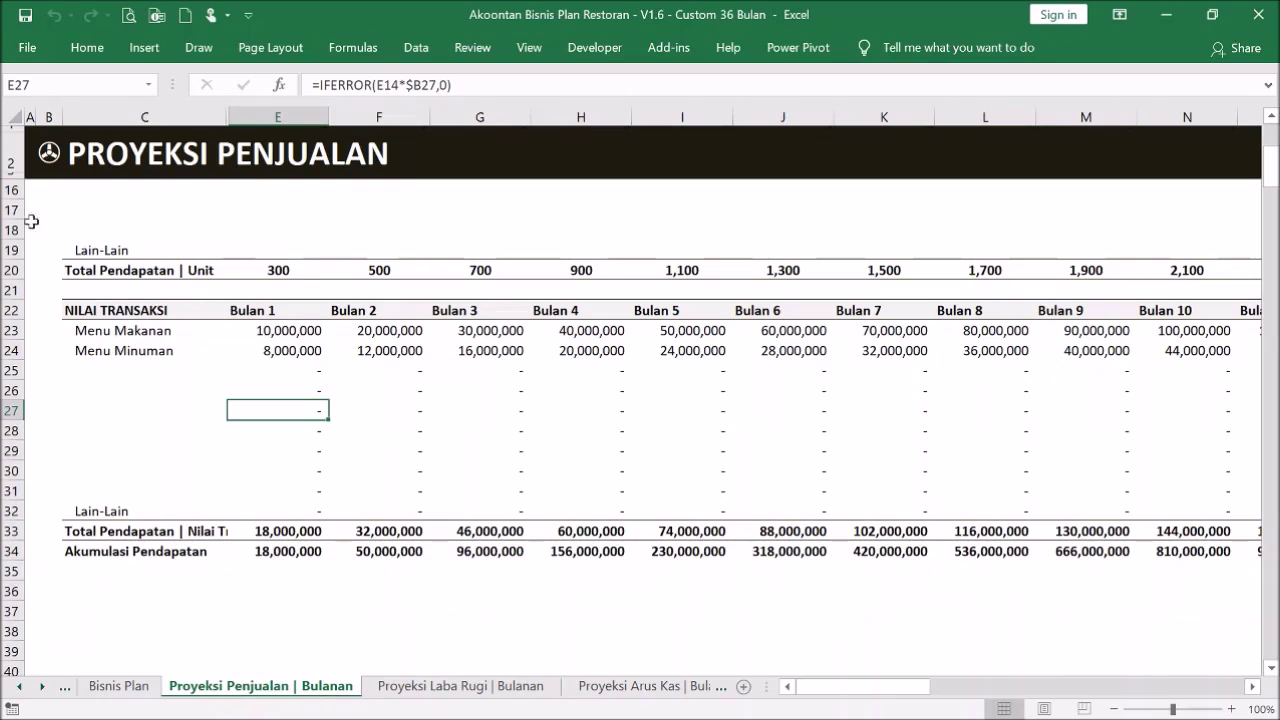
View the TAHUN PERTAMA print sheet with the first-year financial projection and go back to the Menu sheet.
click(48, 155)
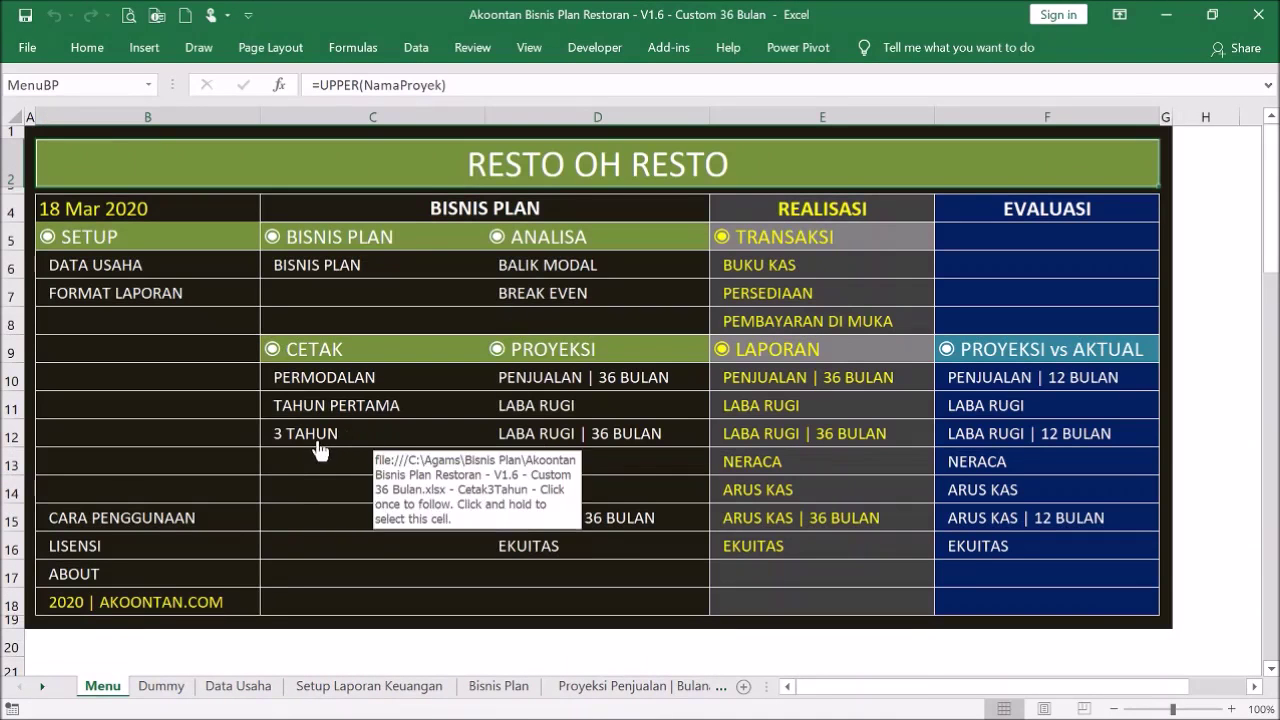
click(320, 406)
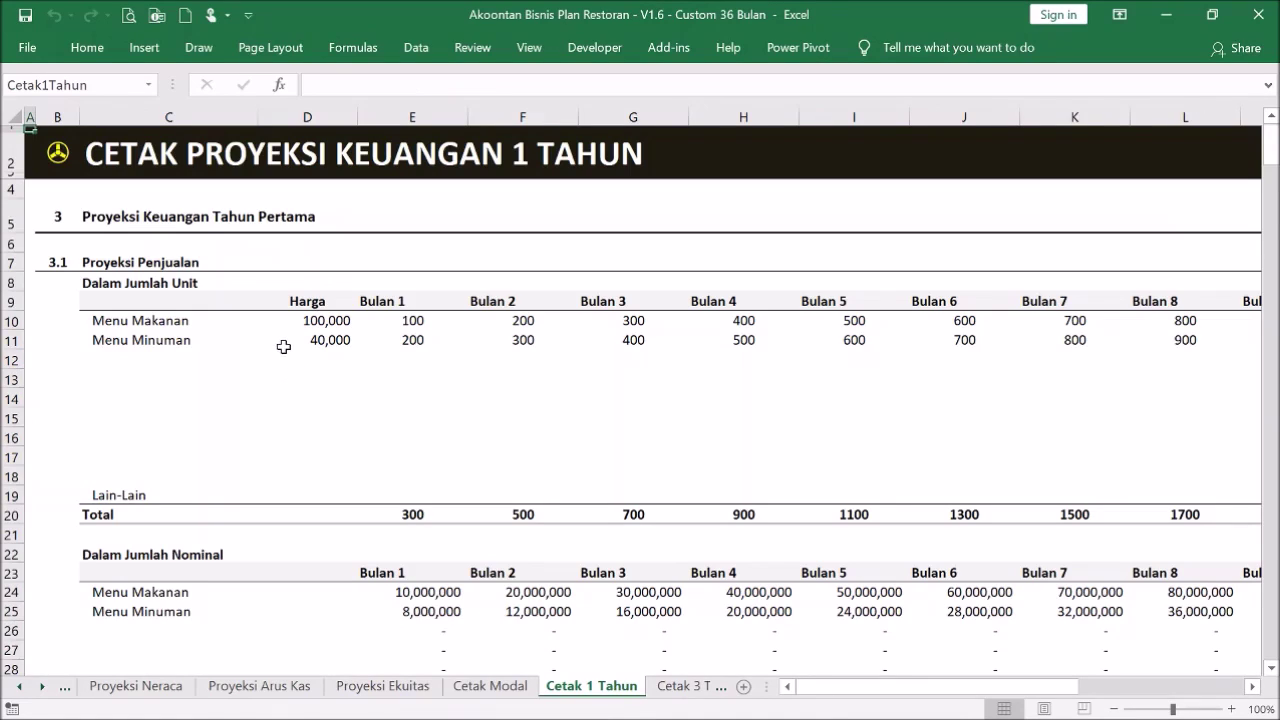
click(57, 168)
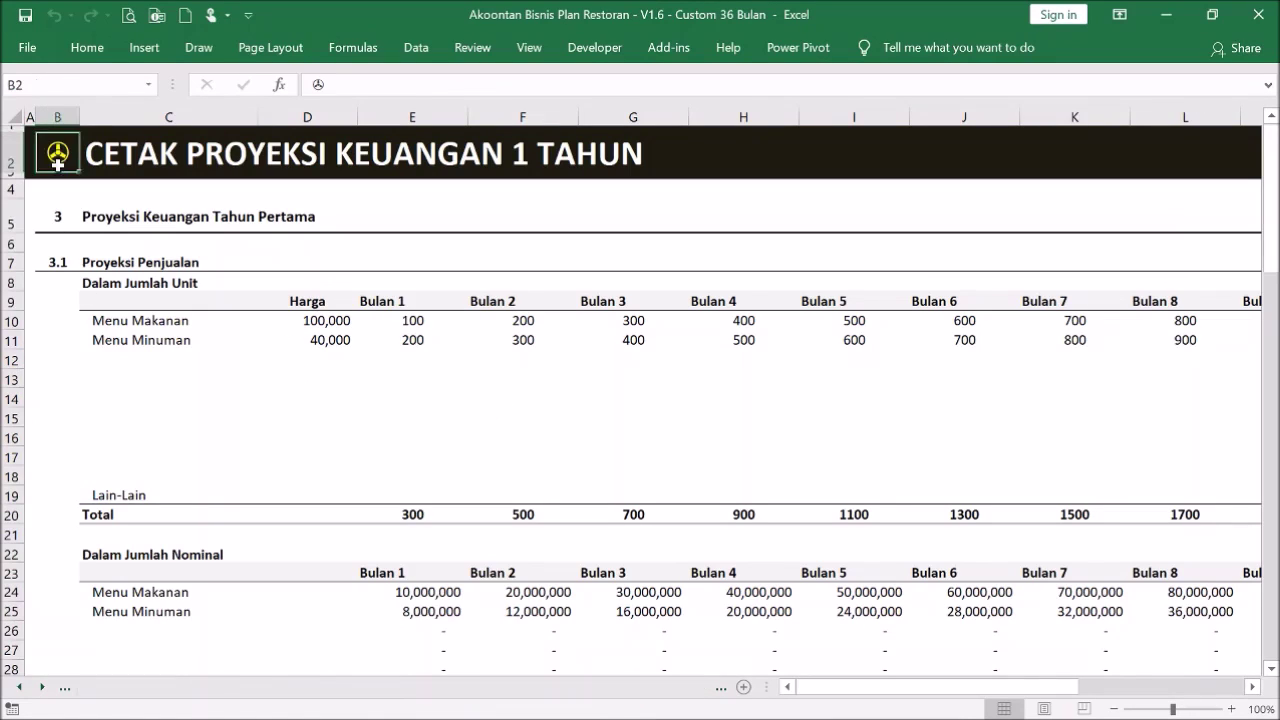
Review the 3 TAHUN print sheet's profit and loss chart and table down to Pengeluaran Operasional, and return to the Menu sheet.
click(313, 430)
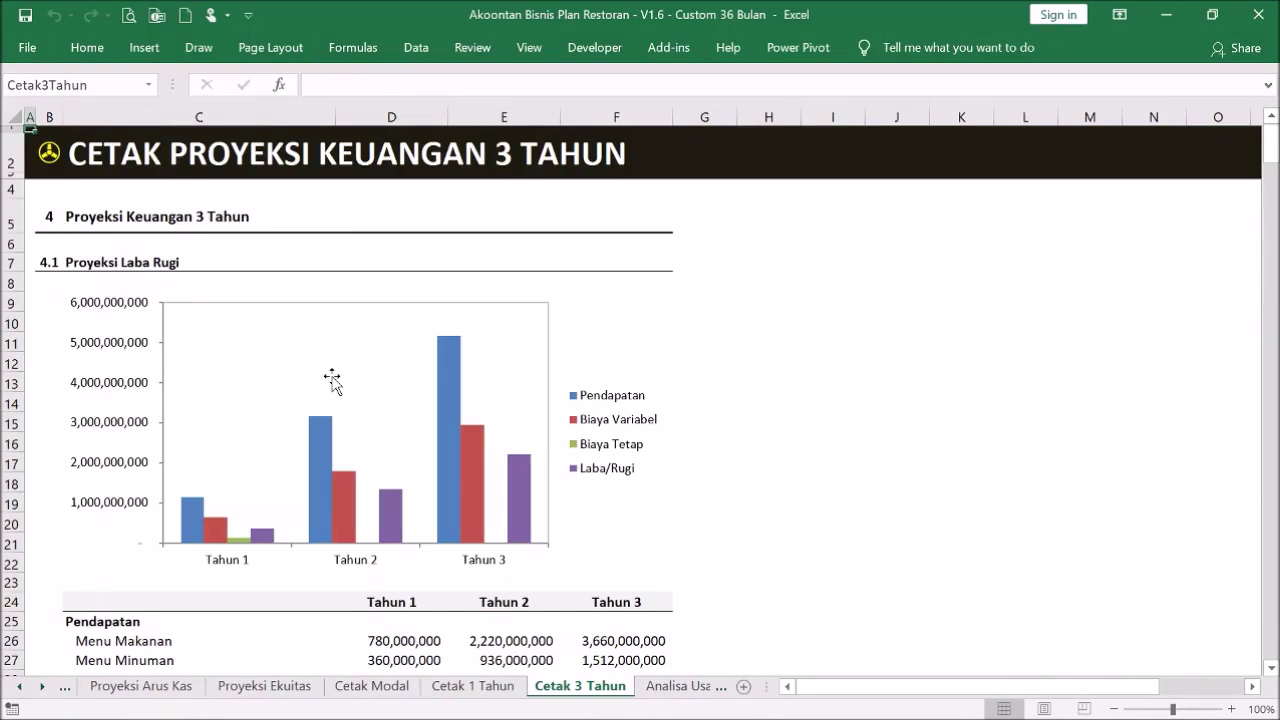
scroll(240, 325, down, 15)
scroll(241, 323, down, 14)
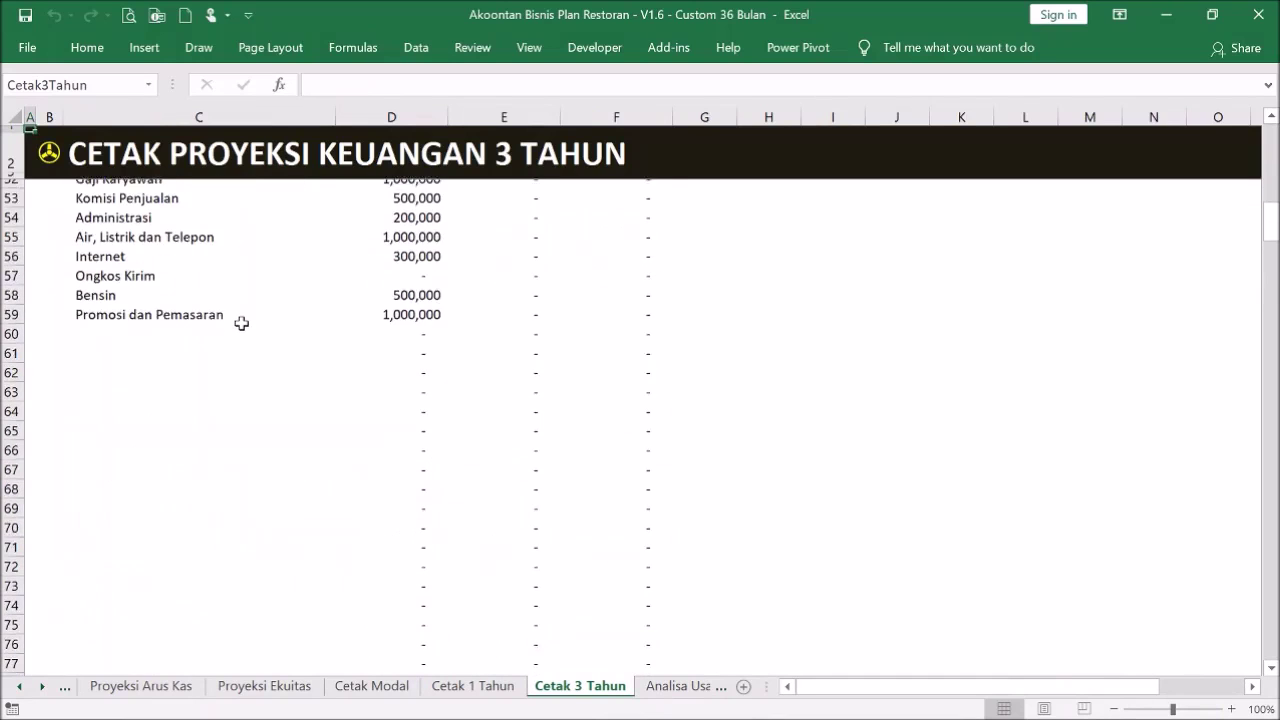
scroll(242, 325, up, 6)
scroll(242, 325, up, 11)
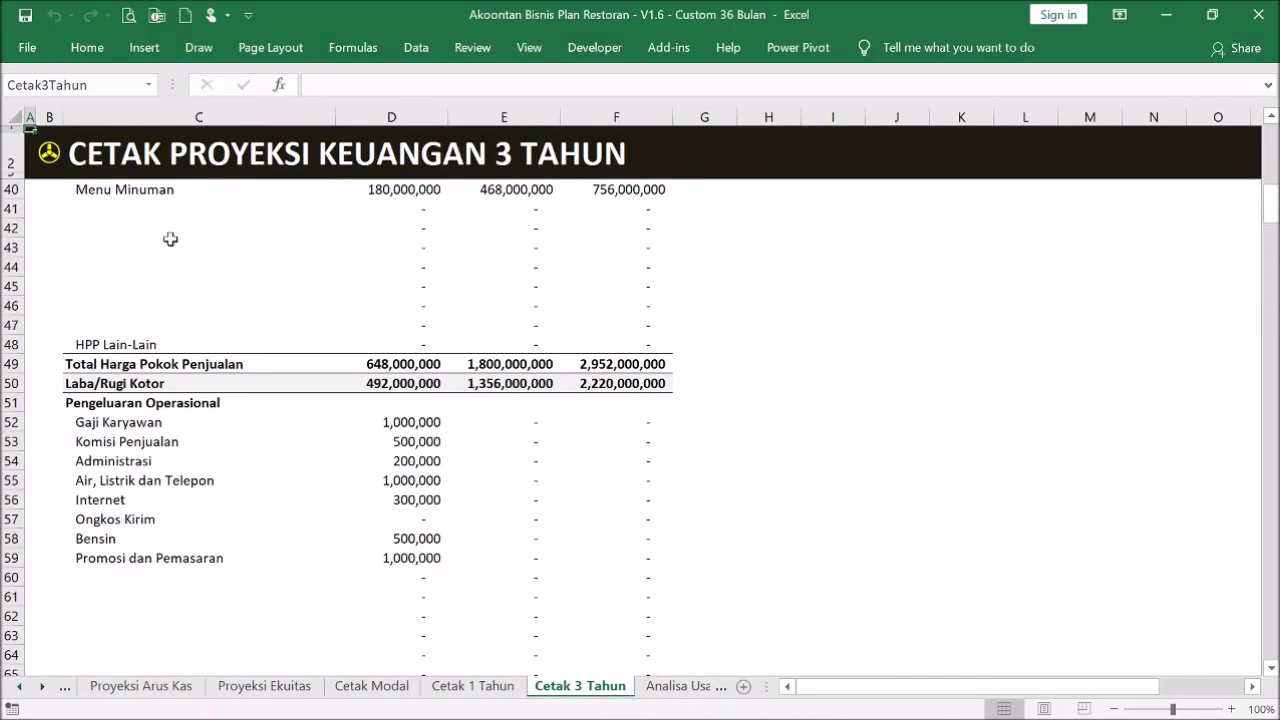
click(49, 155)
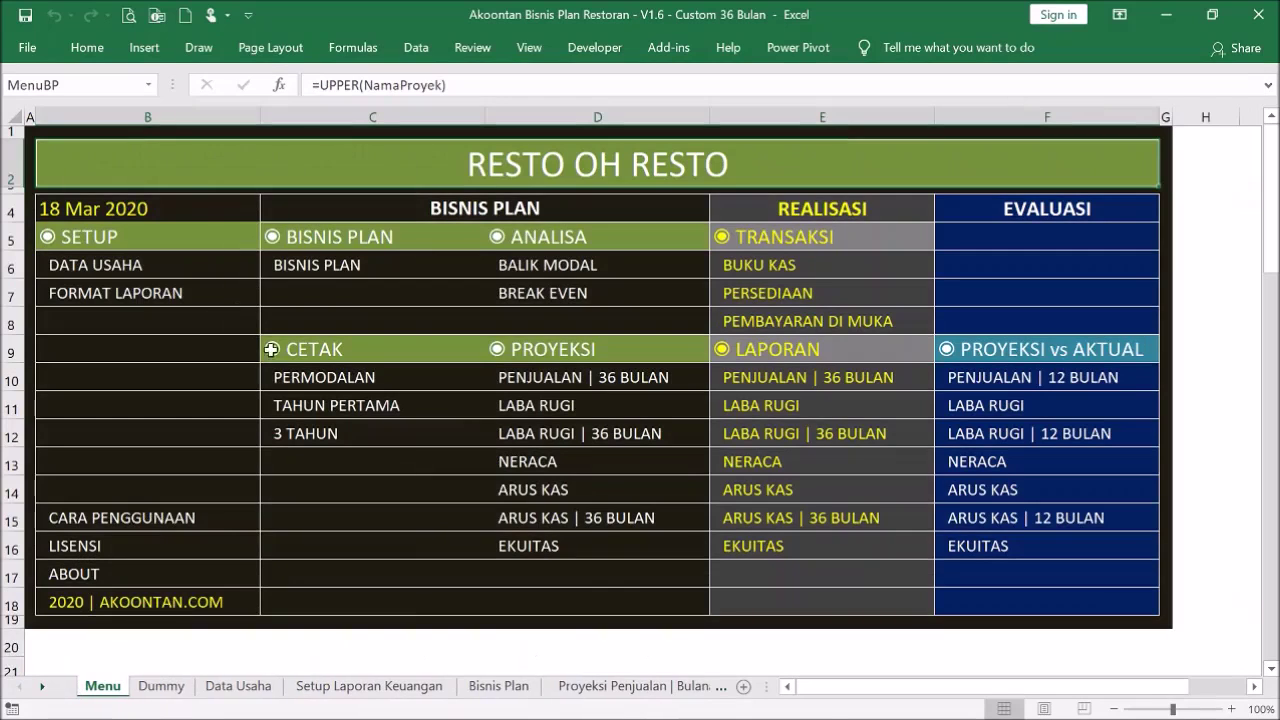
Revisit the first-year print sheet and the PENJUALAN | 36 BULAN projection from the Menu sheet.
click(315, 405)
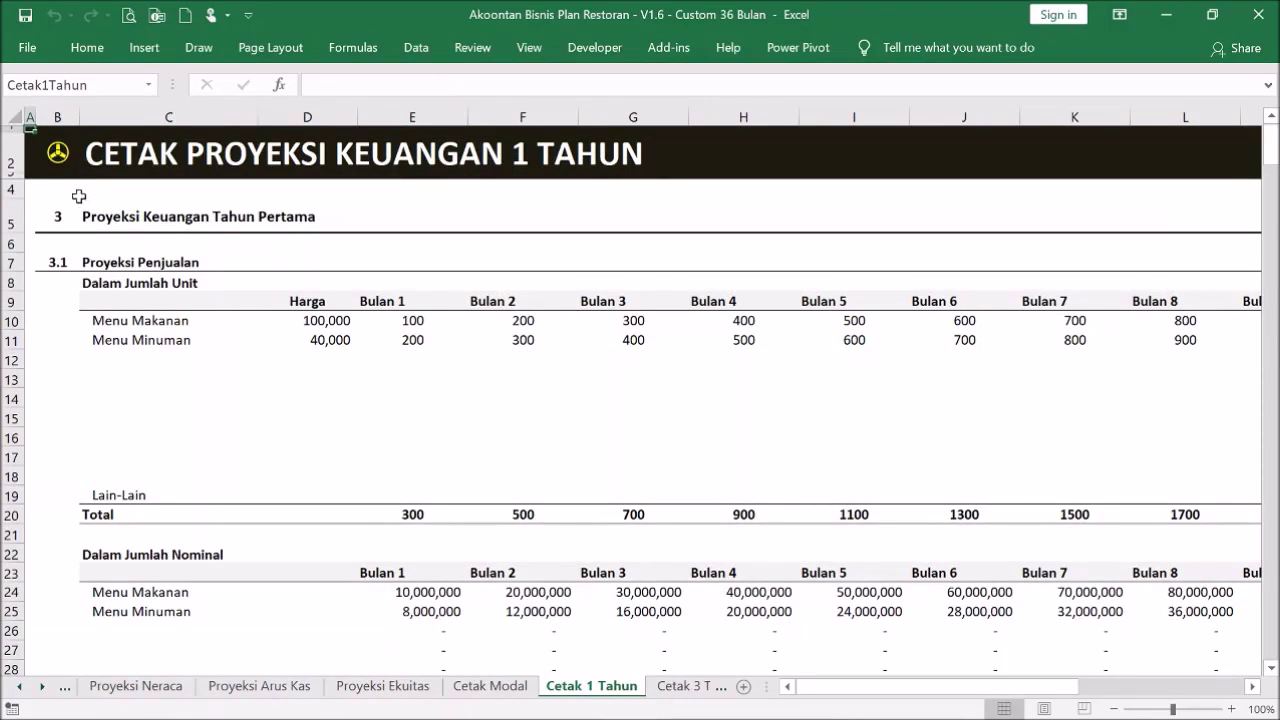
click(57, 154)
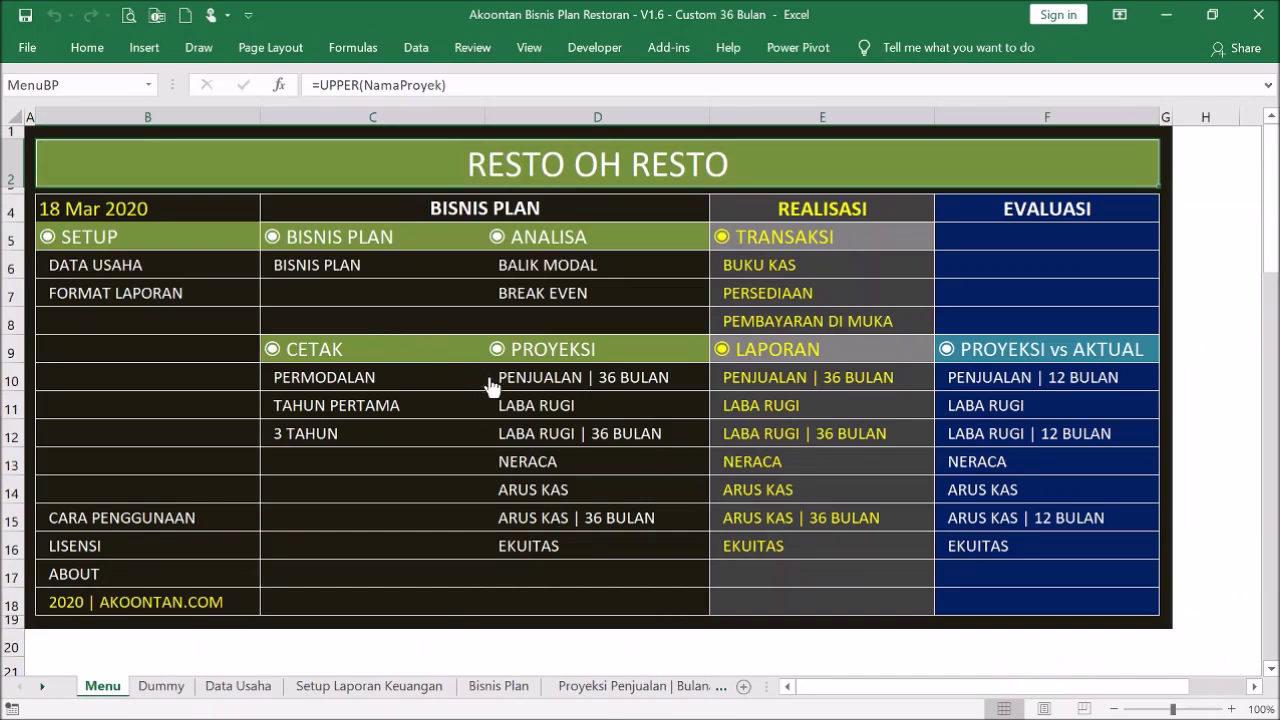
click(538, 387)
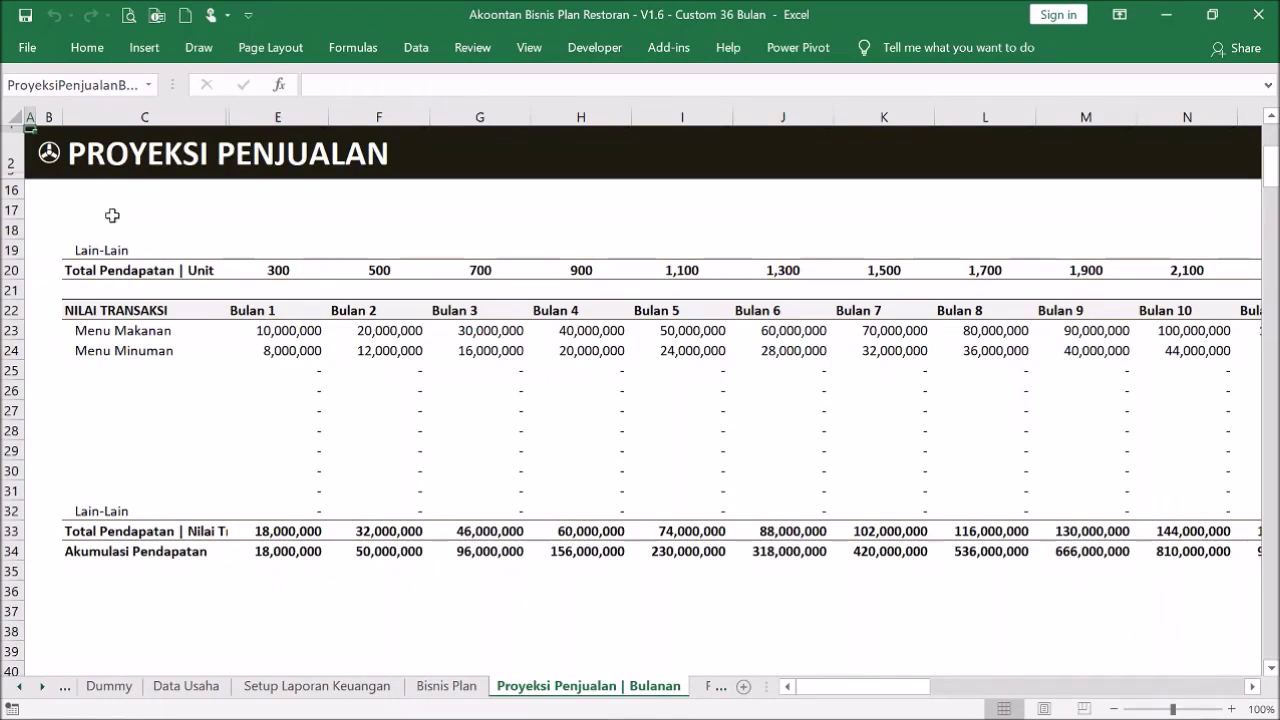
click(49, 155)
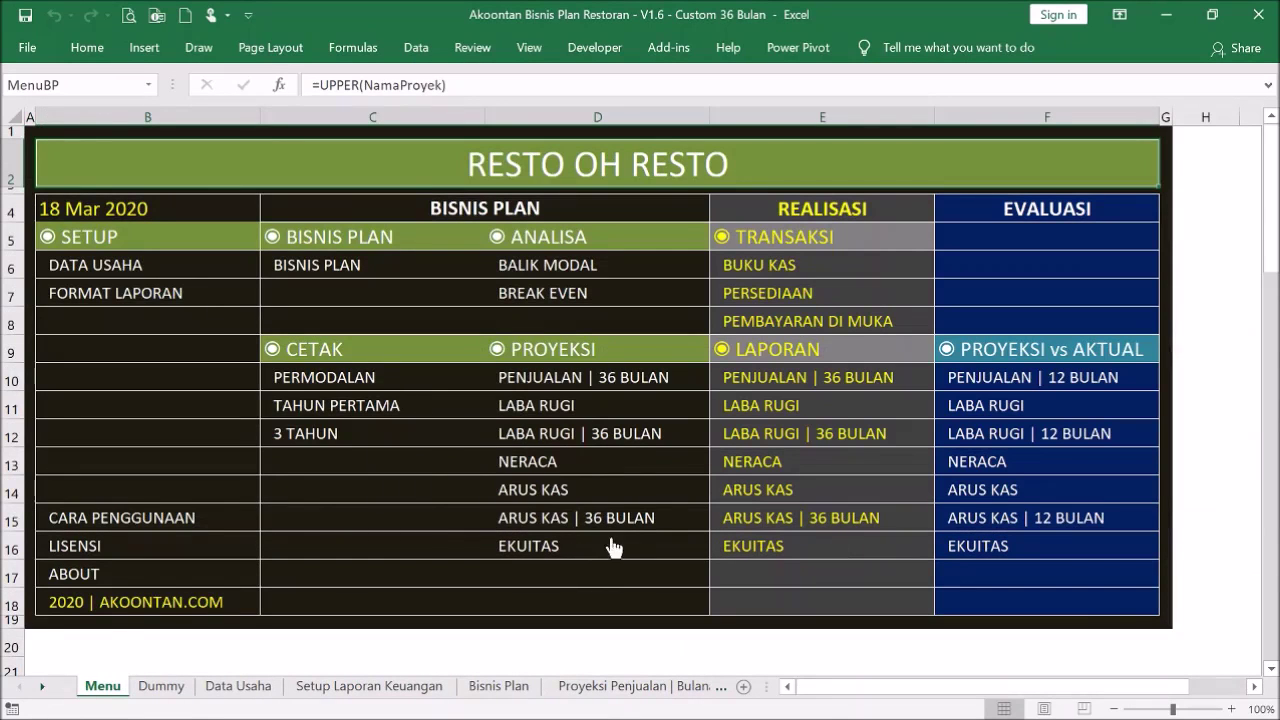
Open the LABA RUGI | 36 BULAN projection and inspect the Bulan 1 cells of the Pendapatan section.
click(540, 433)
mouse_move(382, 320)
mouse_down()
mouse_move(371, 420)
mouse_move(388, 496)
mouse_up()
click(418, 436)
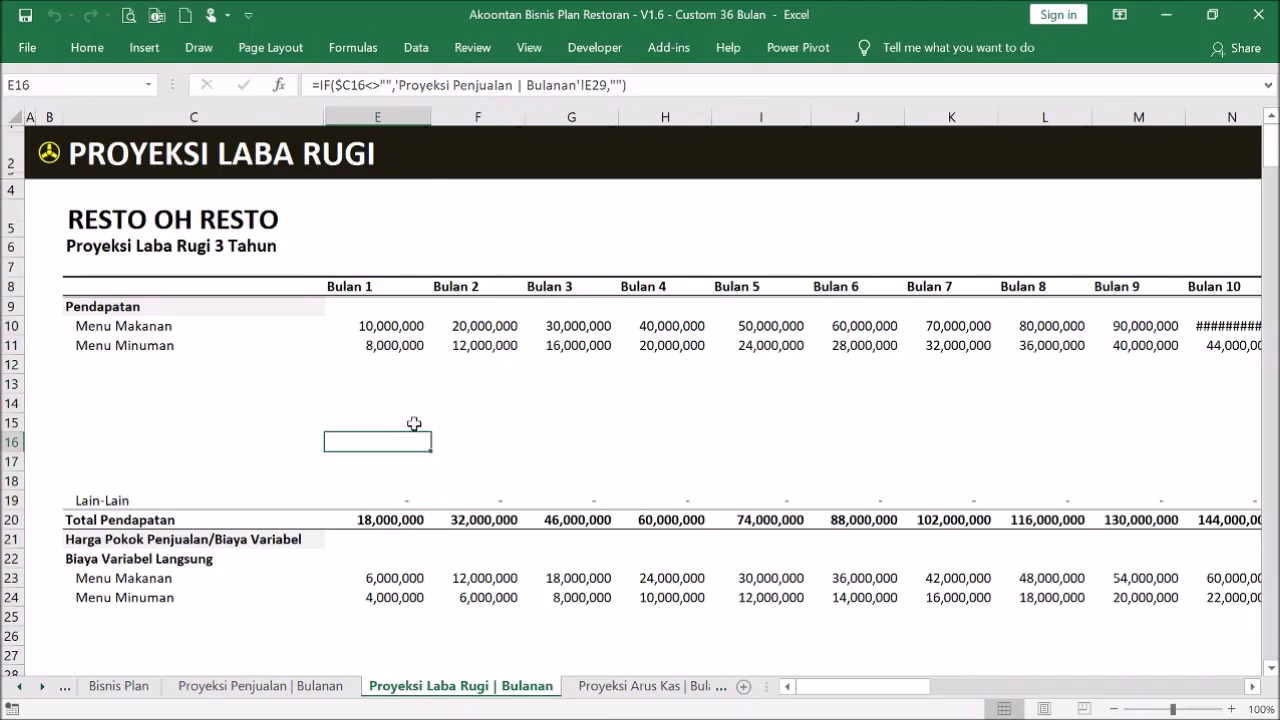
Examine the Bulan 1 cells of the Biaya Variabel Langsung section and the Total Harga Pokok Penjualan and Laba/Rugi Kotor rows.
scroll(414, 423, down, 4)
drag(395, 343, 395, 490)
scroll(380, 470, down, 3)
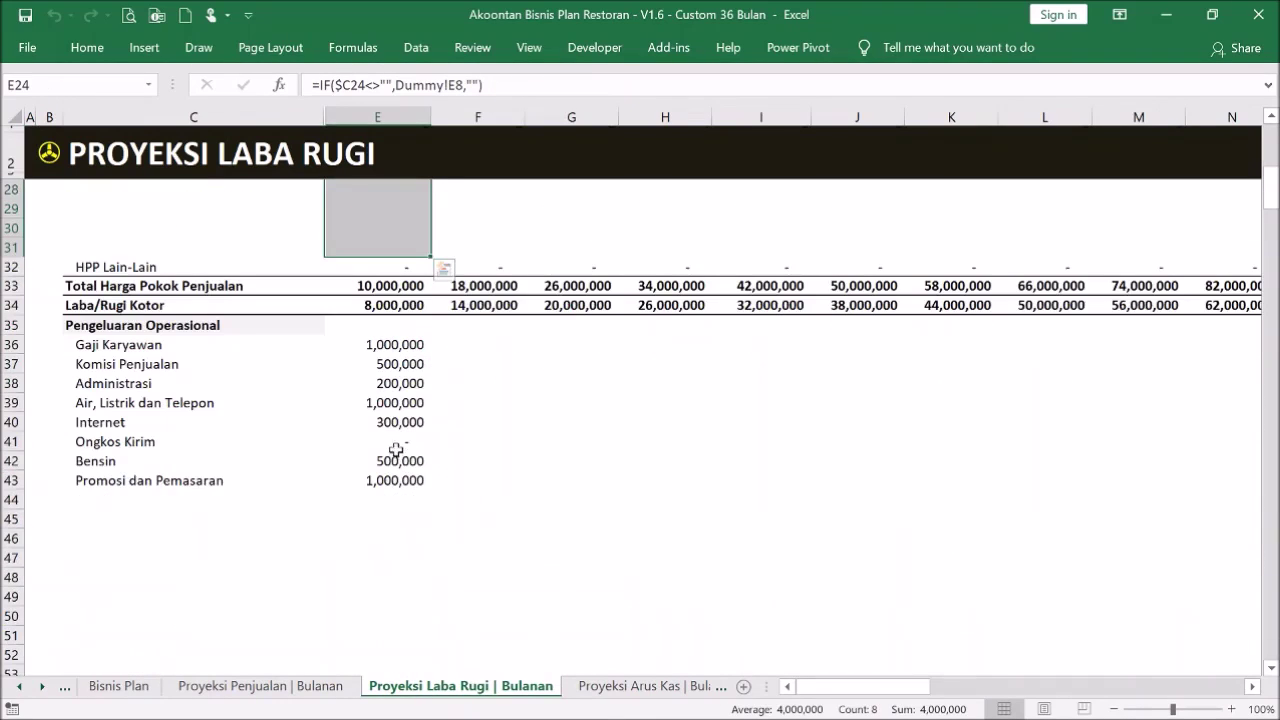
scroll(374, 343, up, 2)
scroll(376, 300, down, 2)
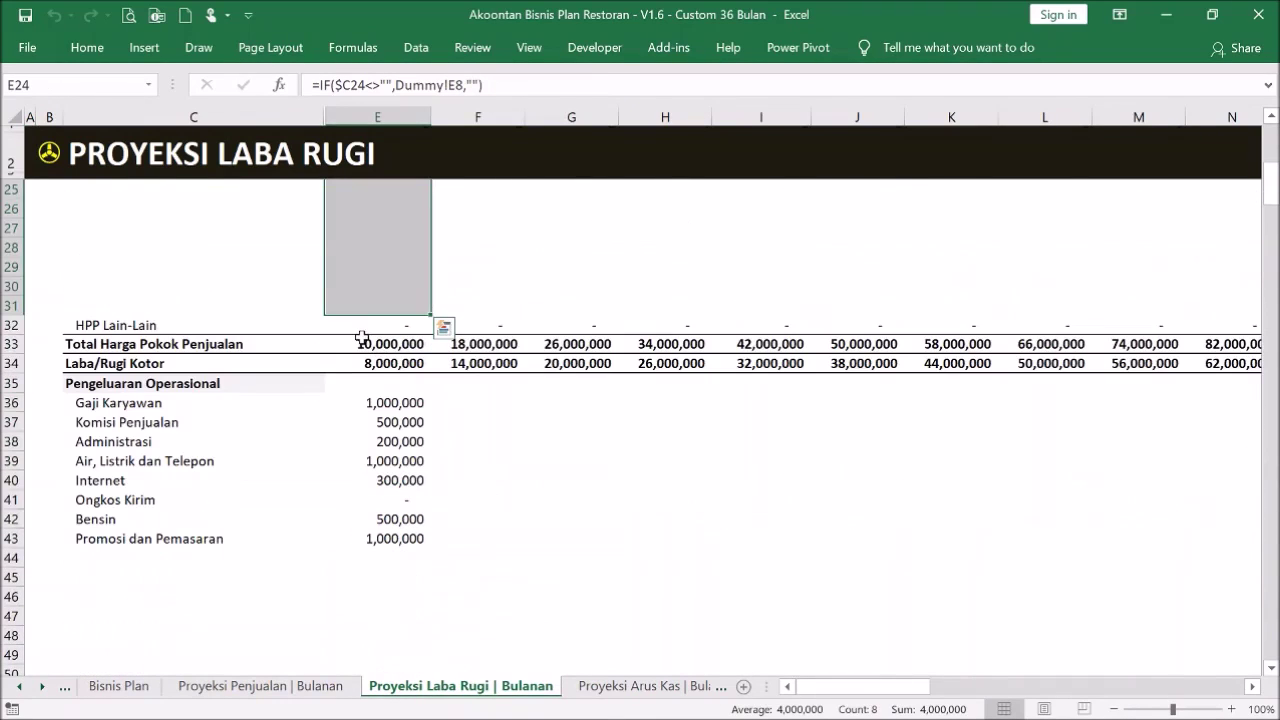
Inspect the Bulan 1 Pengeluaran Operasional formulas in E36:E44 and E52 that refer to the Bisnis Plan sheet.
drag(374, 403, 378, 557)
scroll(381, 473, down, 4)
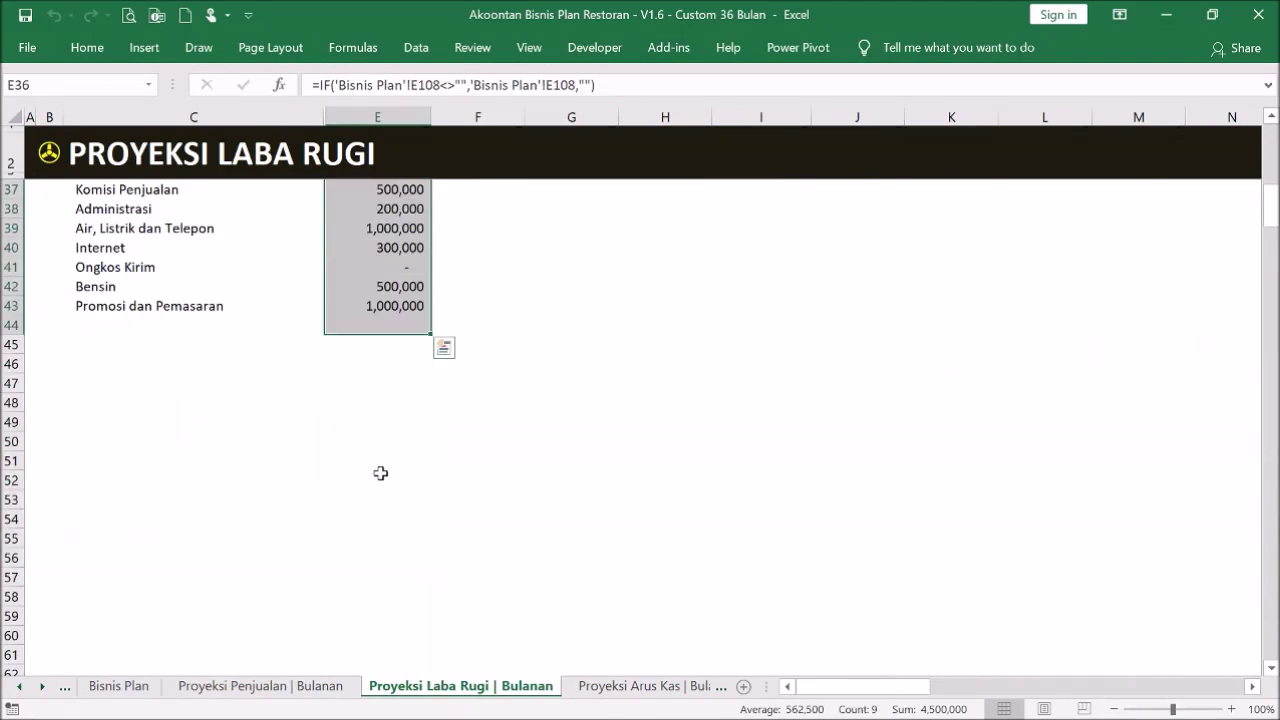
click(381, 475)
scroll(386, 426, up, 5)
scroll(386, 426, down, 10)
scroll(389, 427, up, 3)
scroll(389, 427, down, 3)
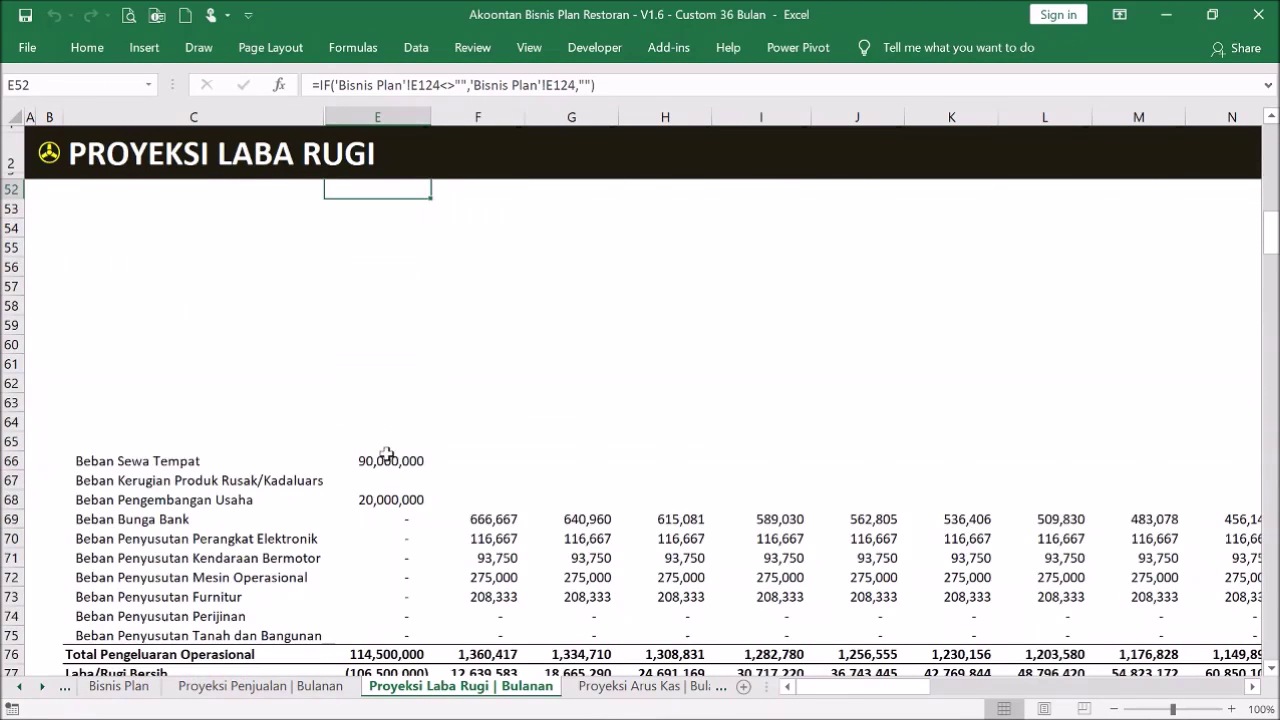
Examine the Beban rows from Beban Sewa Tempat to Beban Penyusutan Tanah dan Bangunan, including the bank interest and depreciation formulas.
drag(180, 463, 258, 630)
click(412, 560)
click(495, 539)
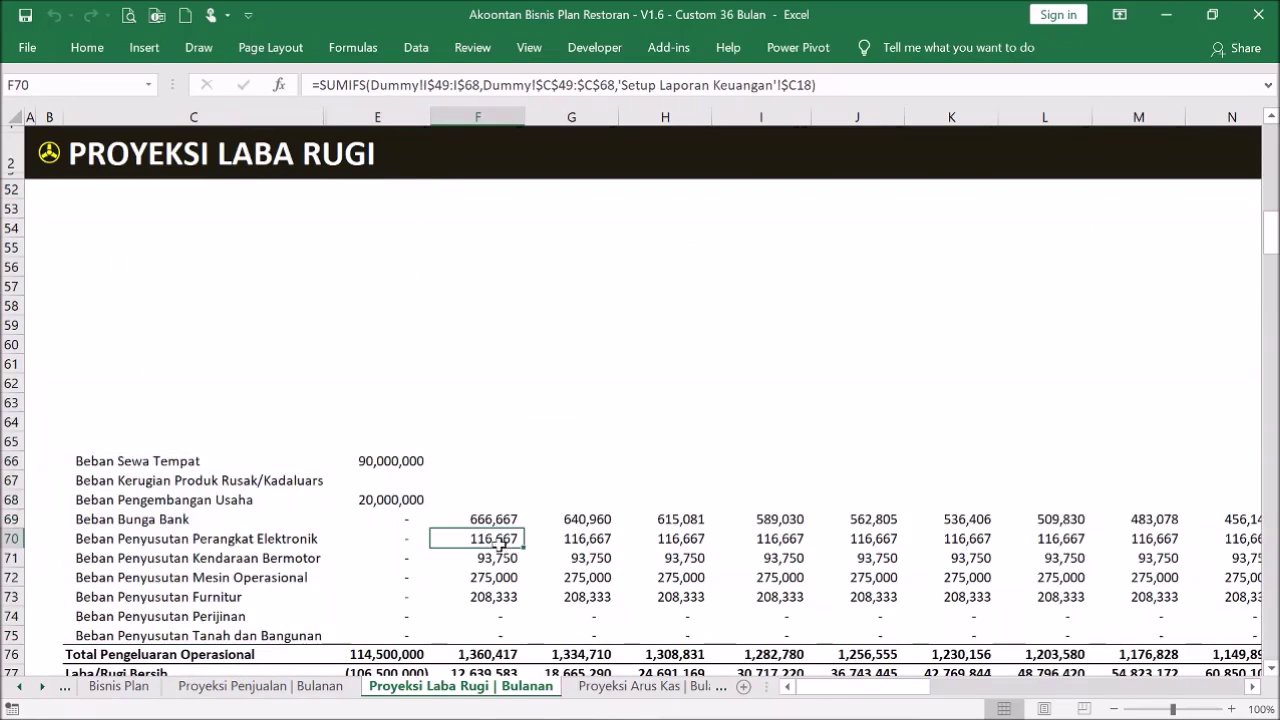
key(Up)
click(367, 461)
click(385, 521)
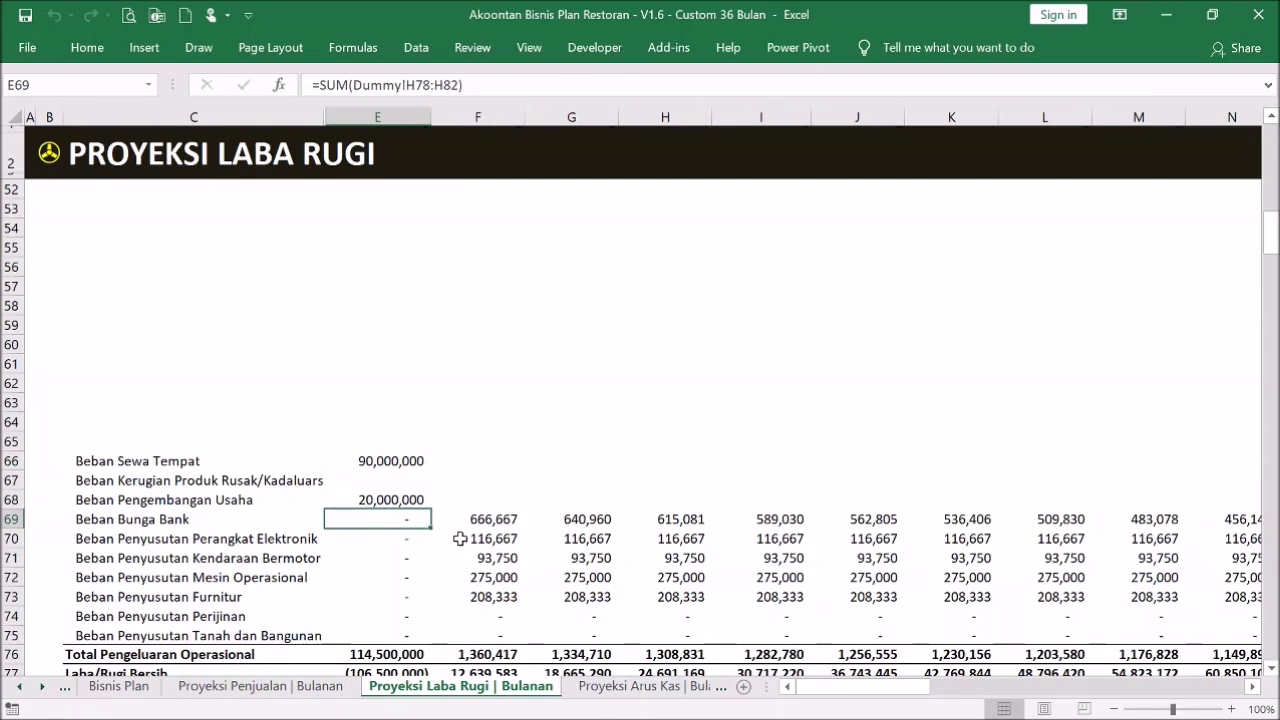
click(400, 636)
Recheck the empty product rows and the Lain-Lain formula in E19 of the Pendapatan section.
scroll(438, 540, up, 16)
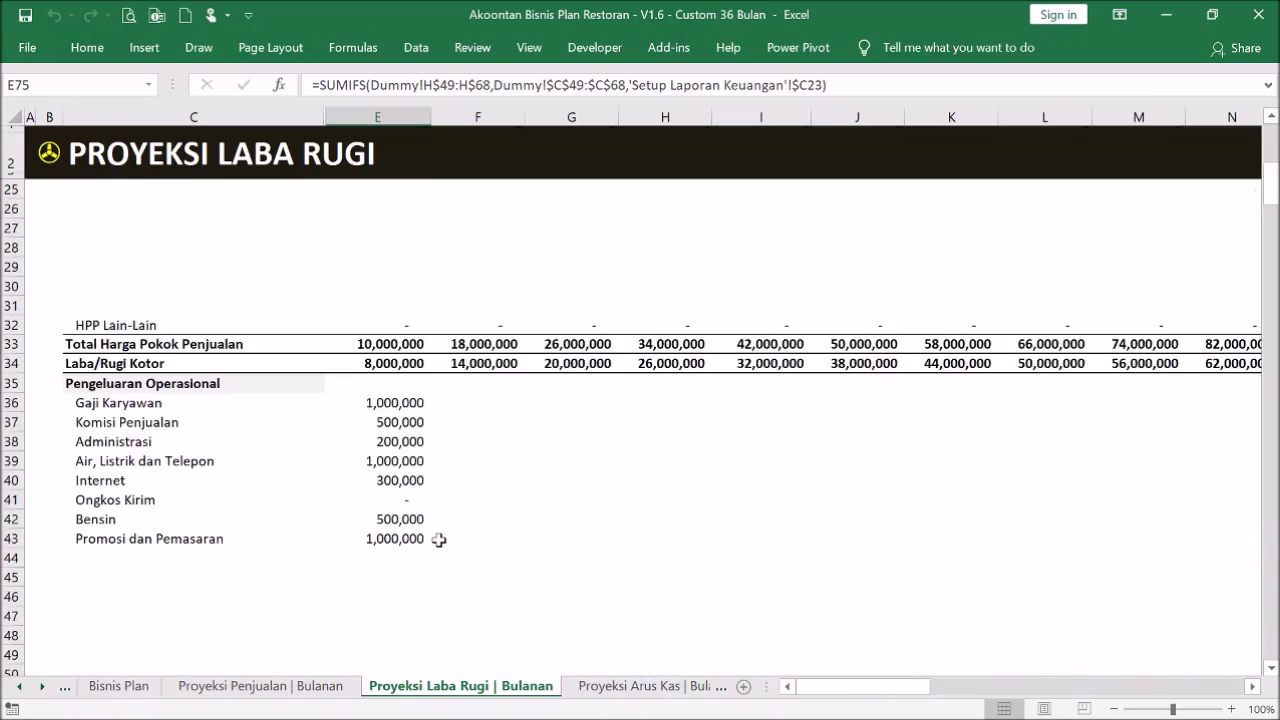
drag(396, 334, 451, 480)
click(451, 480)
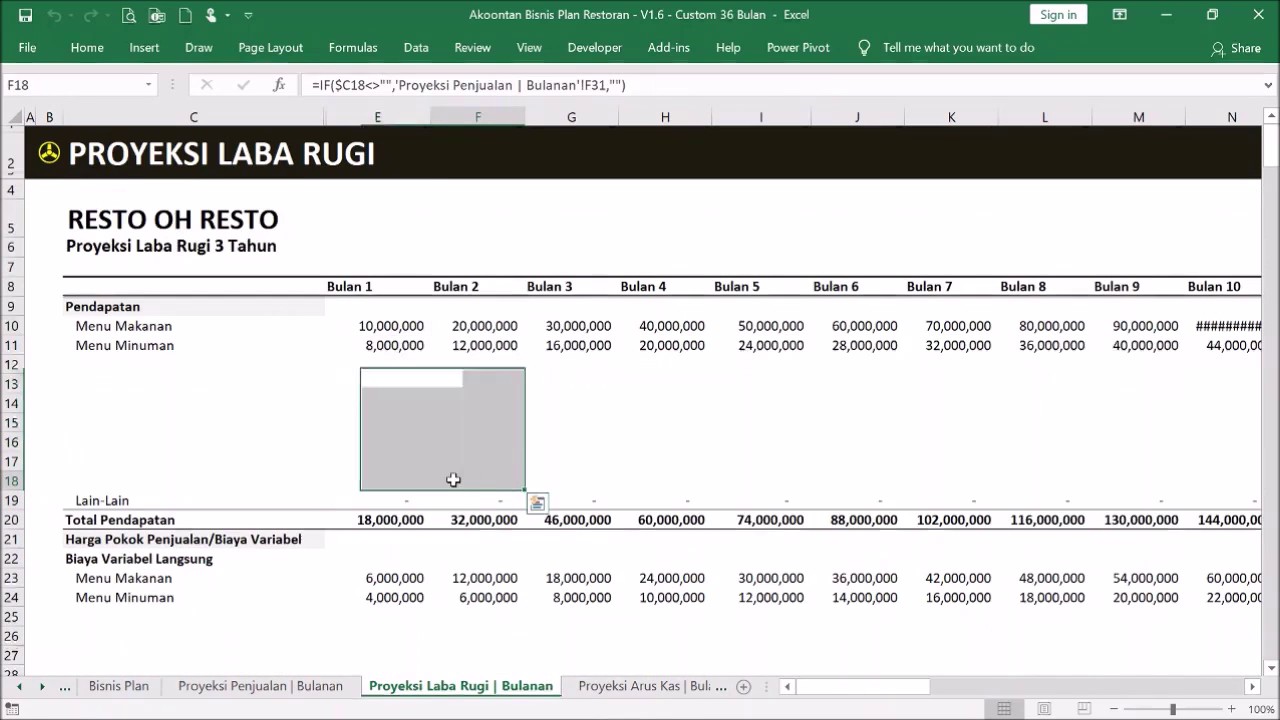
click(397, 497)
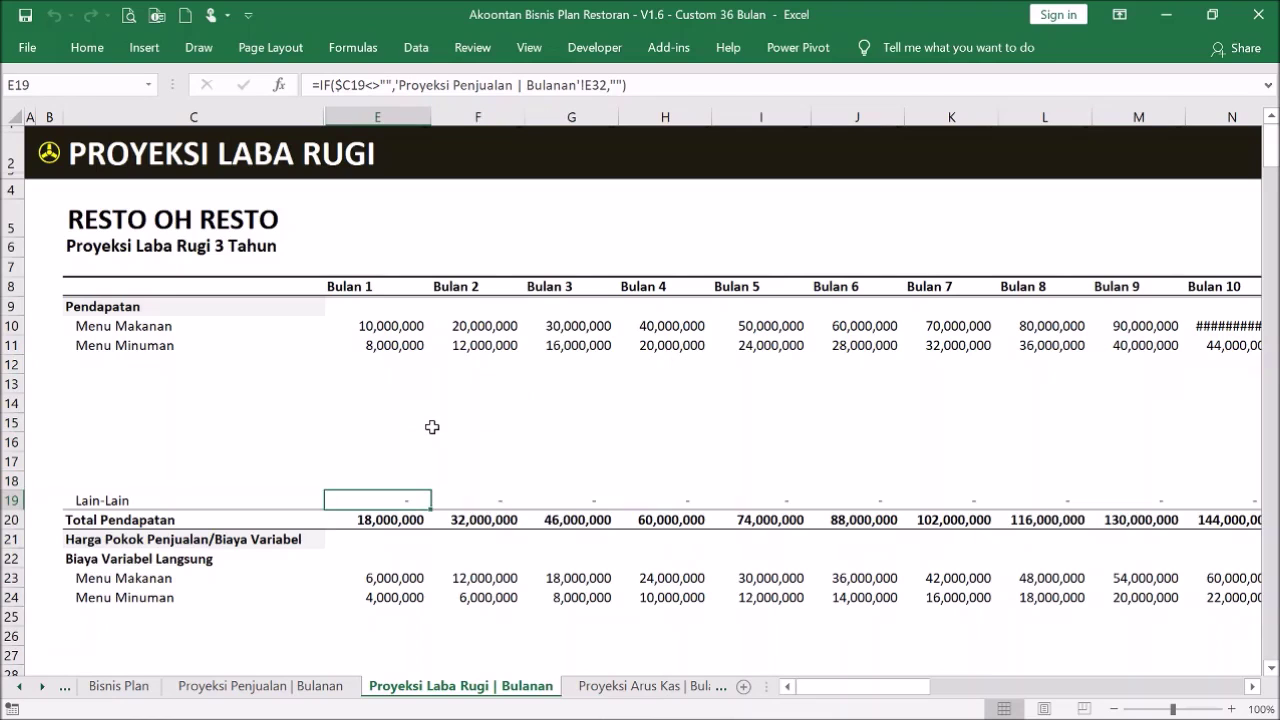
View the three-year NERACA projection with the Bank Mandiri formula in D13, and return to the Menu sheet.
click(48, 155)
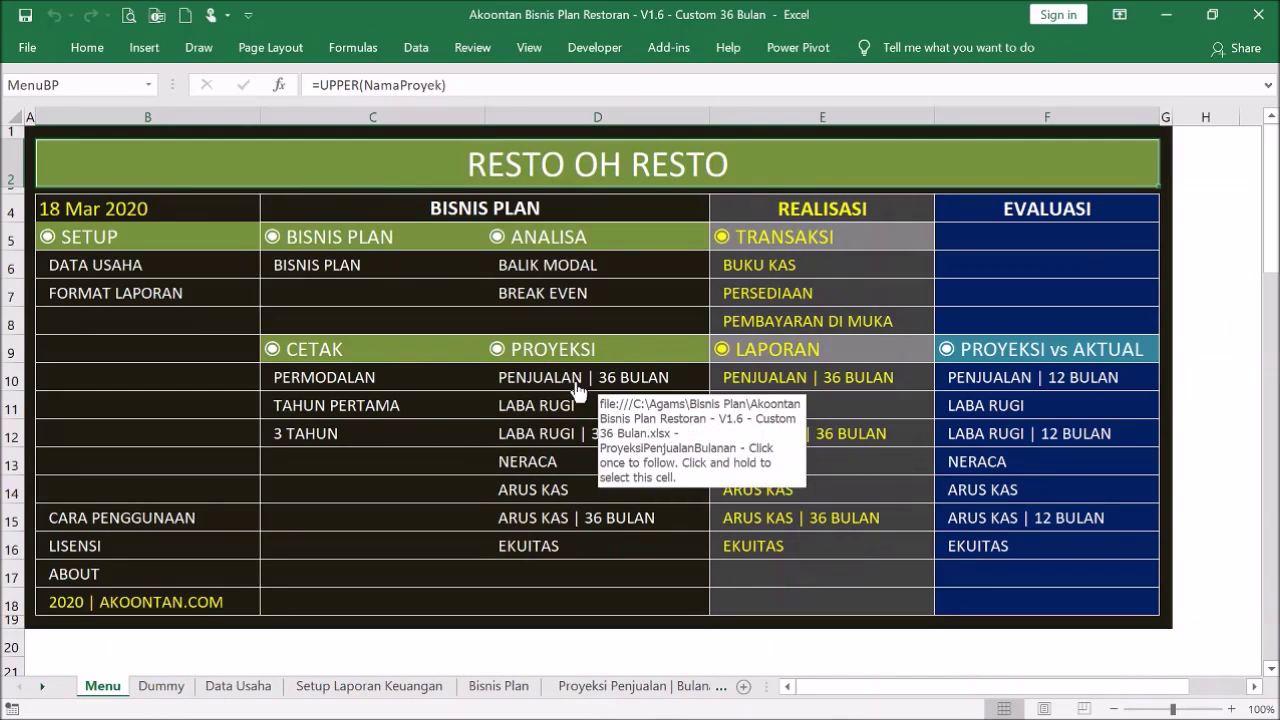
click(525, 461)
click(473, 388)
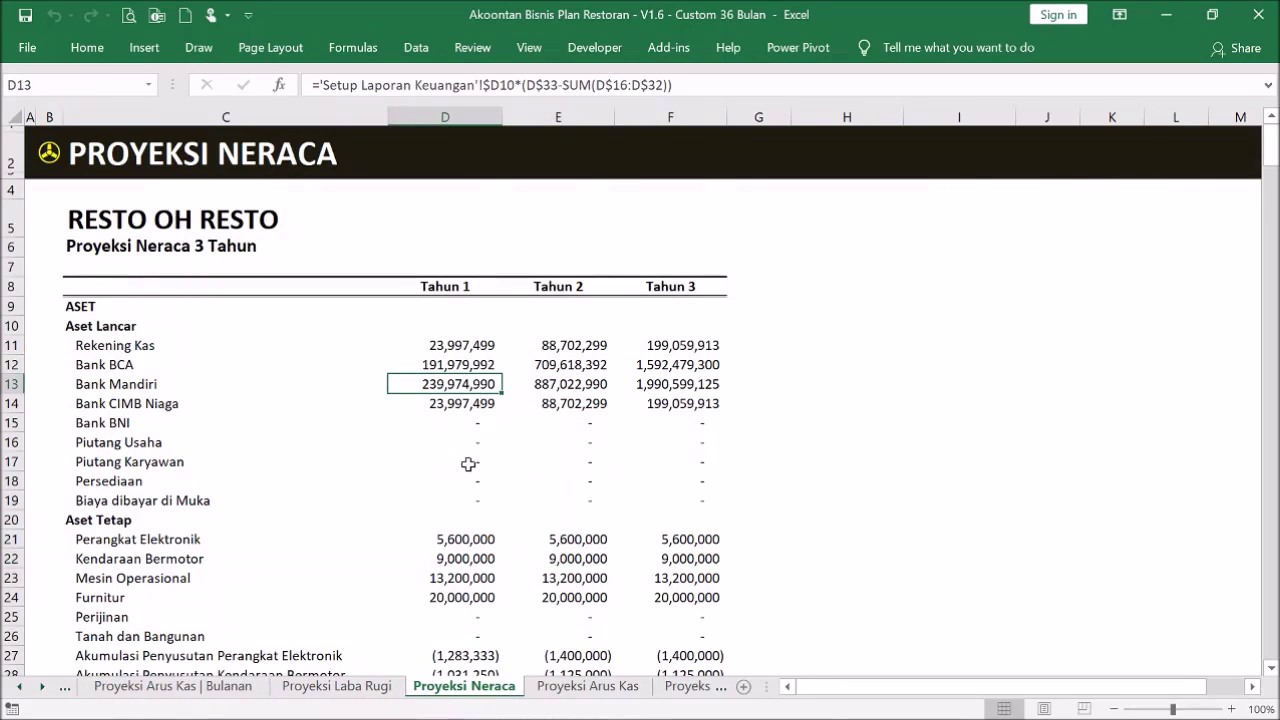
scroll(463, 486, down, 5)
scroll(481, 420, up, 5)
click(47, 158)
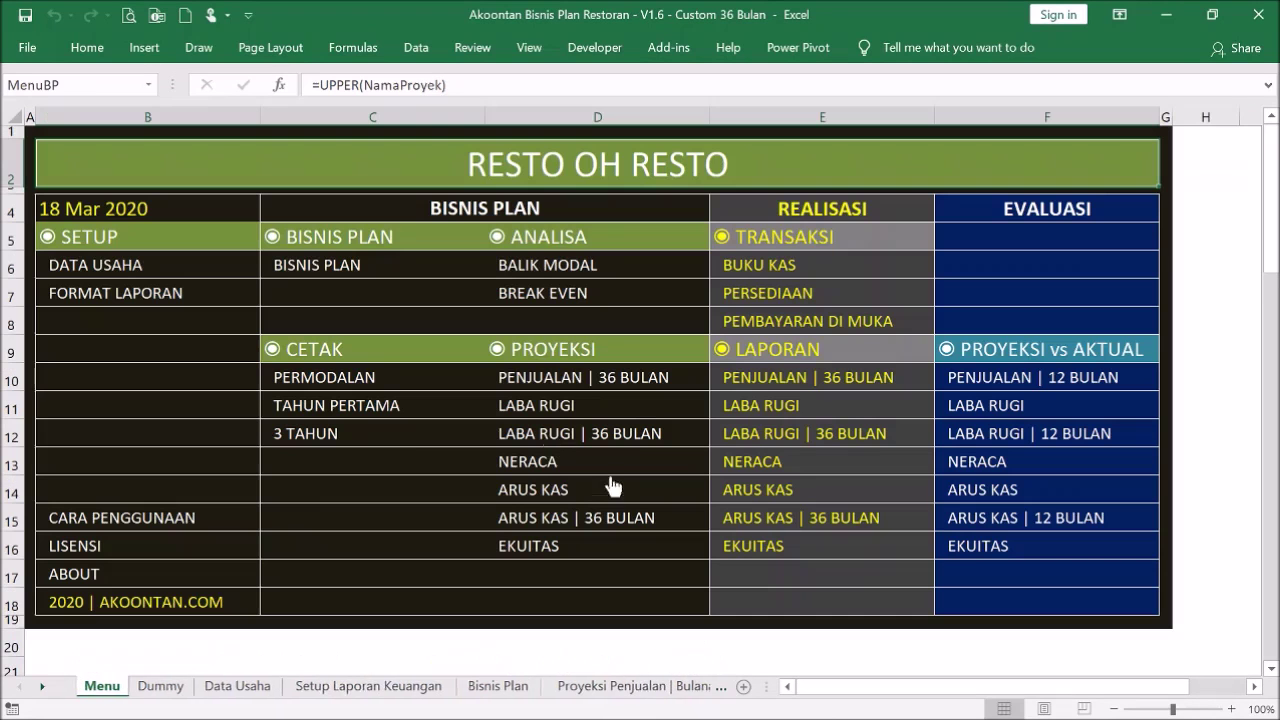
View the ARUS KAS projection and open the ARUS KAS | 36 BULAN projection from the Menu sheet.
click(550, 495)
click(50, 163)
click(556, 519)
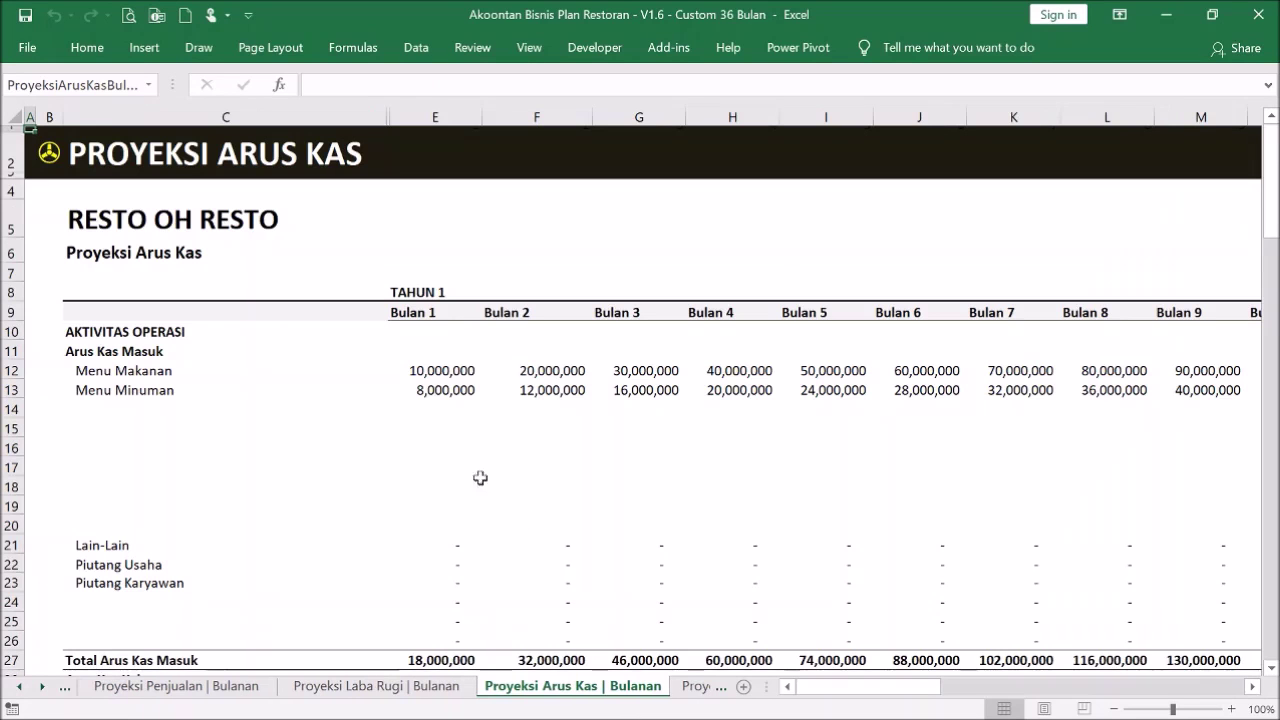
Inspect the Bulan 1 cells of the Arus Kas Masuk section that draw on the monthly Laba Rugi projection.
click(455, 370)
click(437, 428)
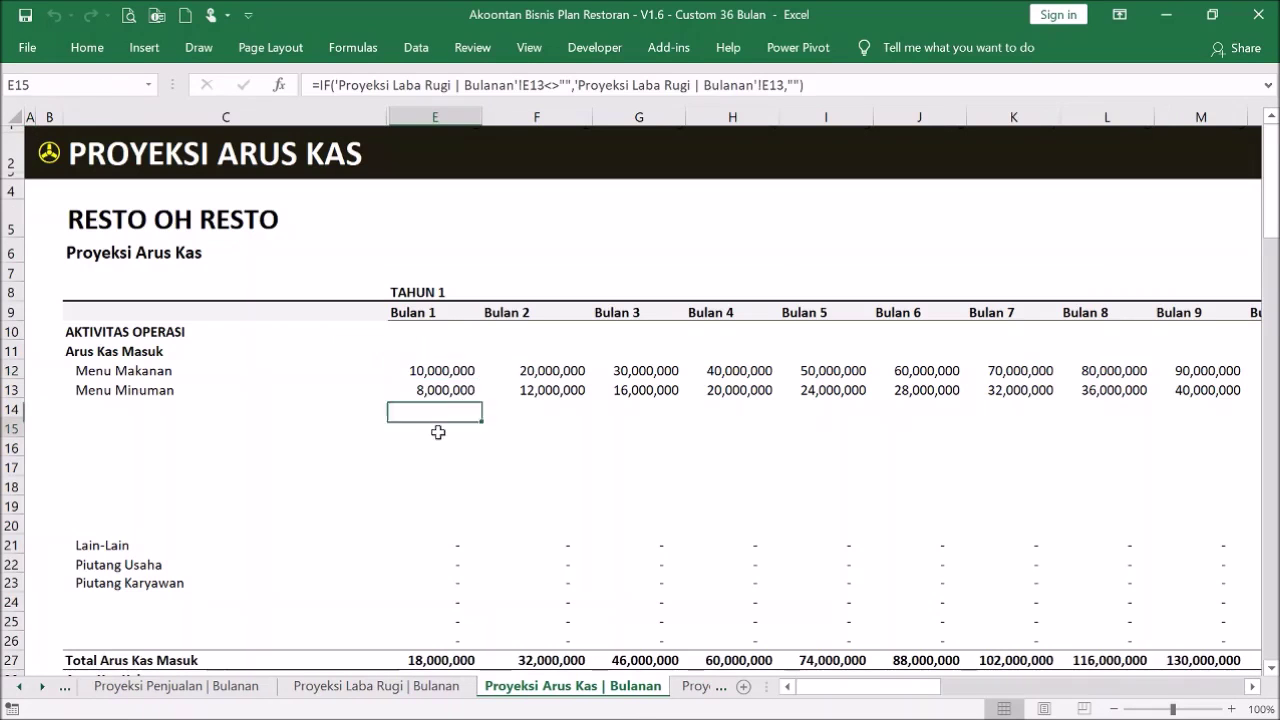
scroll(437, 425, down, 4)
click(435, 344)
scroll(457, 338, up, 4)
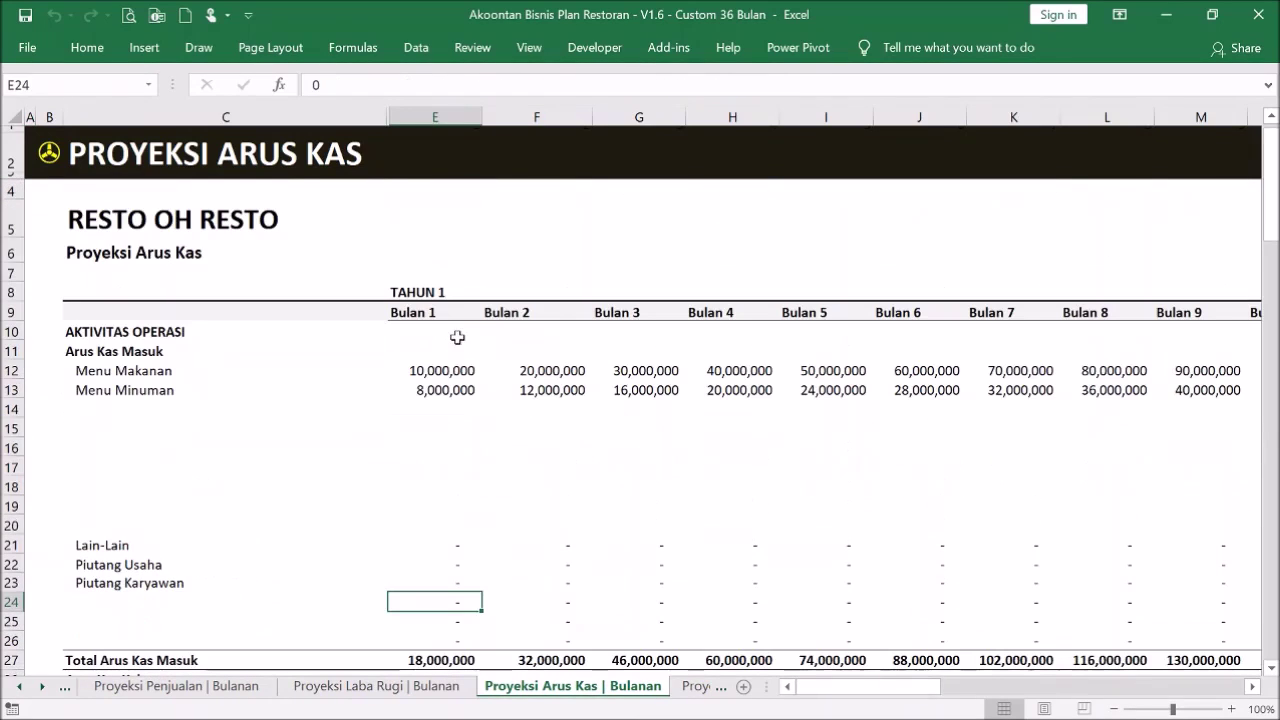
drag(450, 367, 446, 557)
click(446, 521)
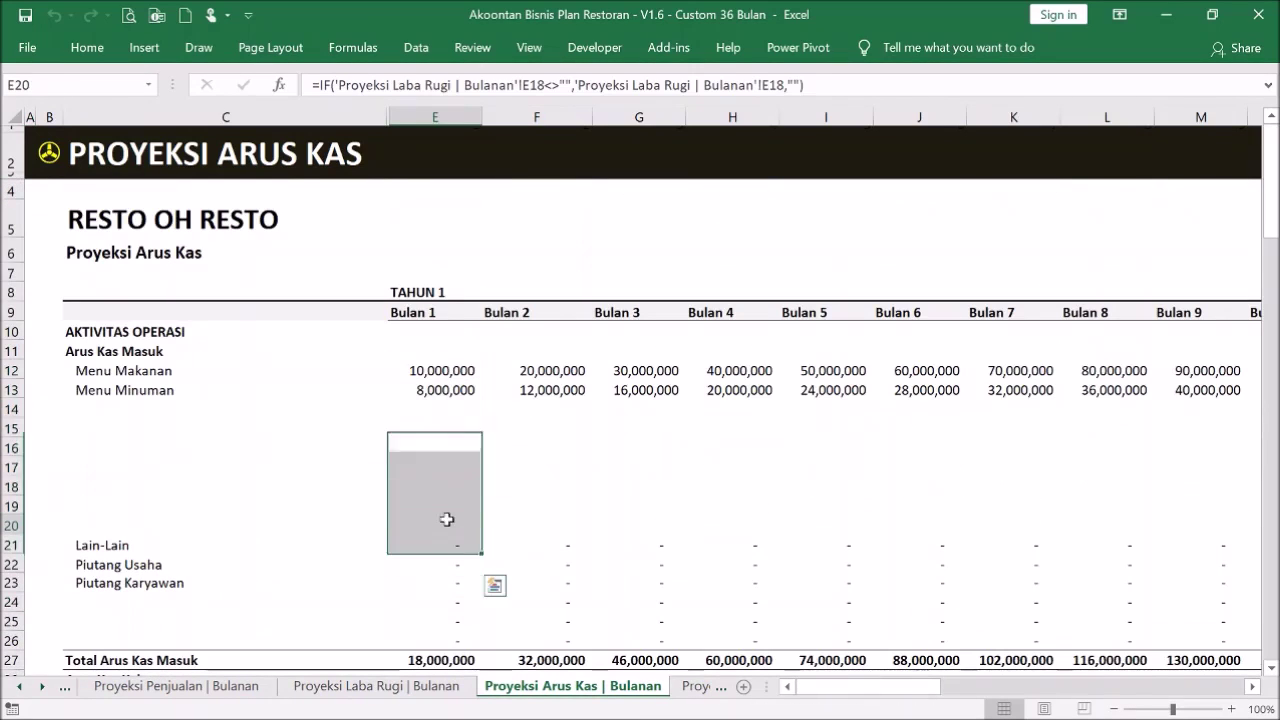
View the BUKU KAS transaction list by way of the Menu sheet and go back to the Menu sheet.
click(67, 153)
click(35, 151)
click(48, 155)
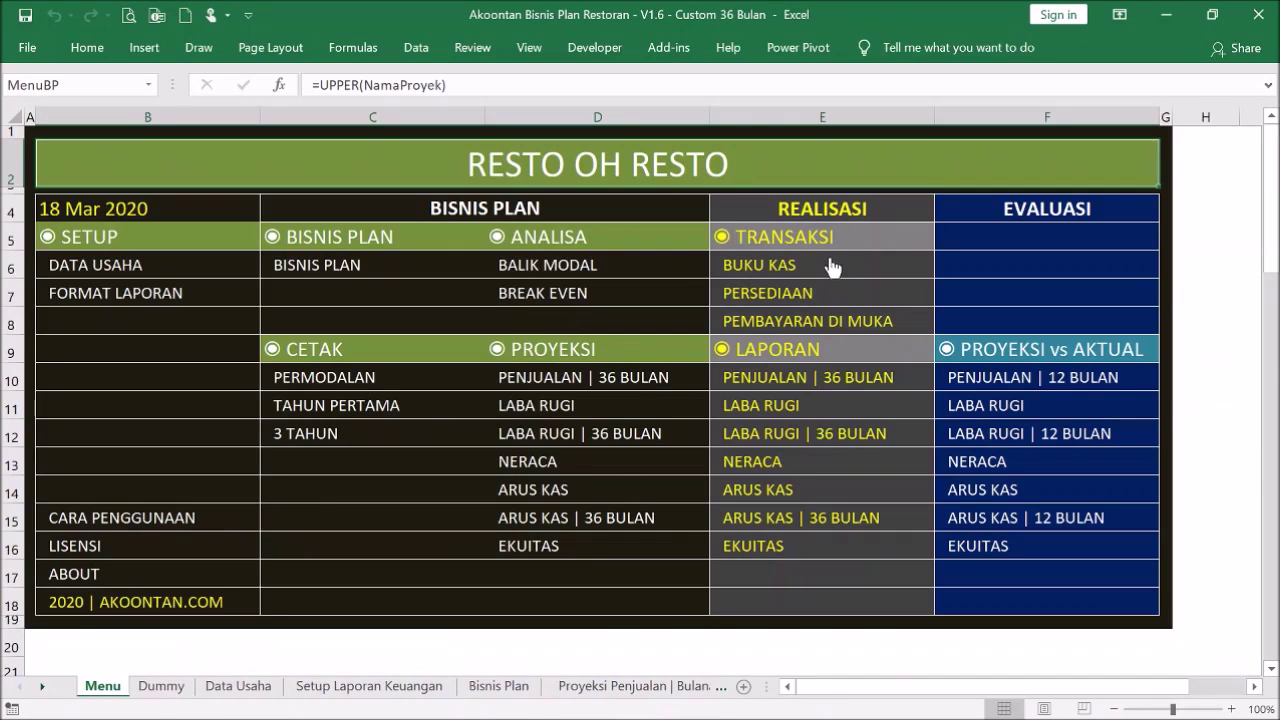
click(764, 268)
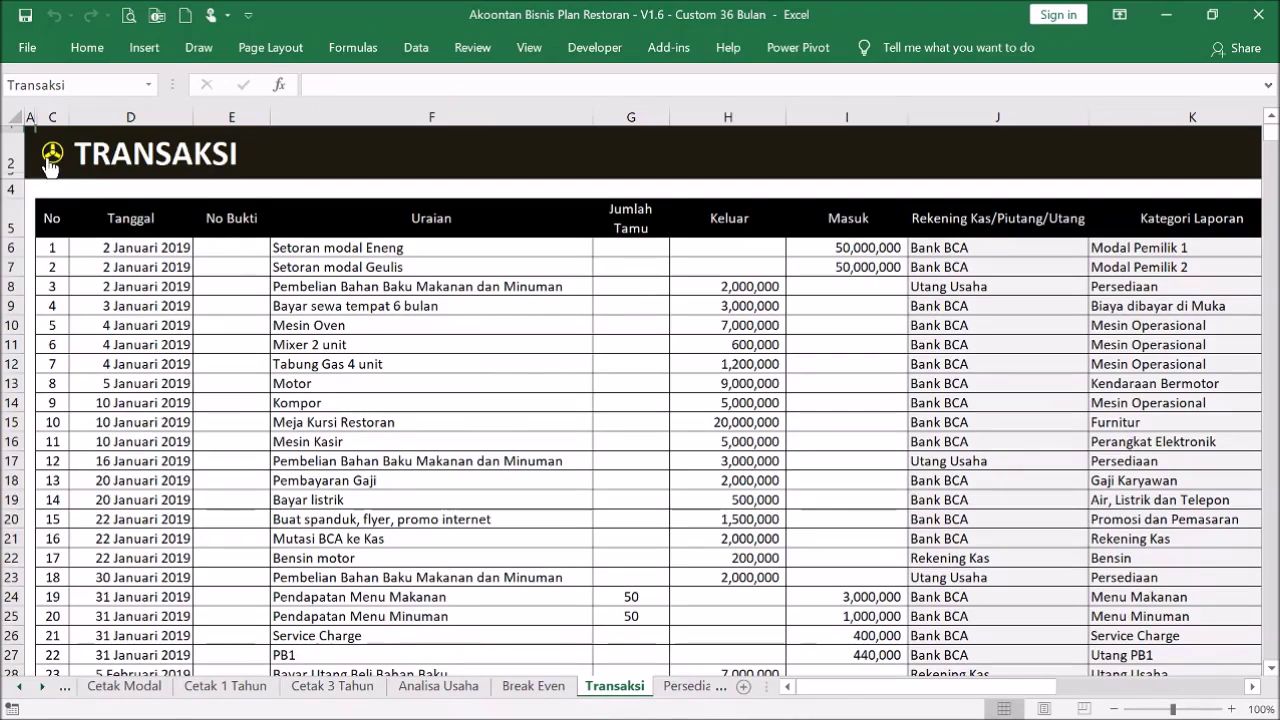
click(50, 160)
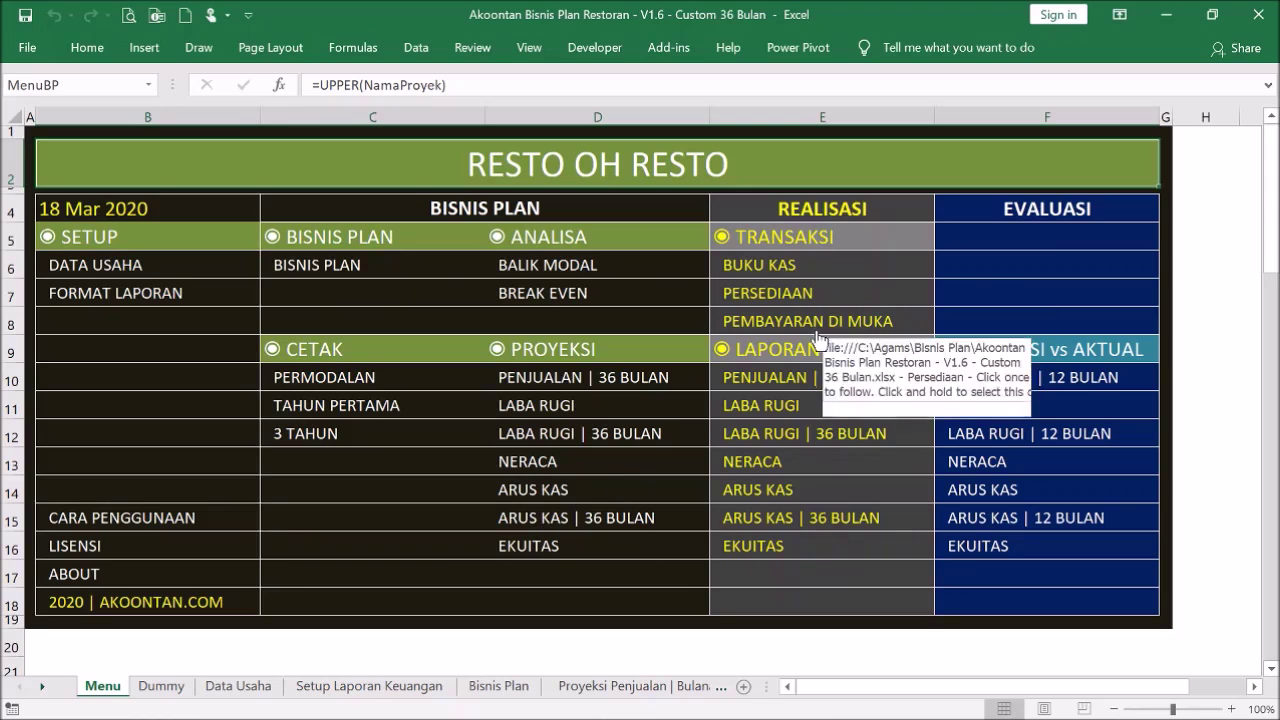
Review the PENJUALAN | 12 BULAN evaluation's Proyeksi vs Realisasi charts and revenue rows, and return to the Menu sheet.
click(1015, 377)
scroll(707, 448, down, 5)
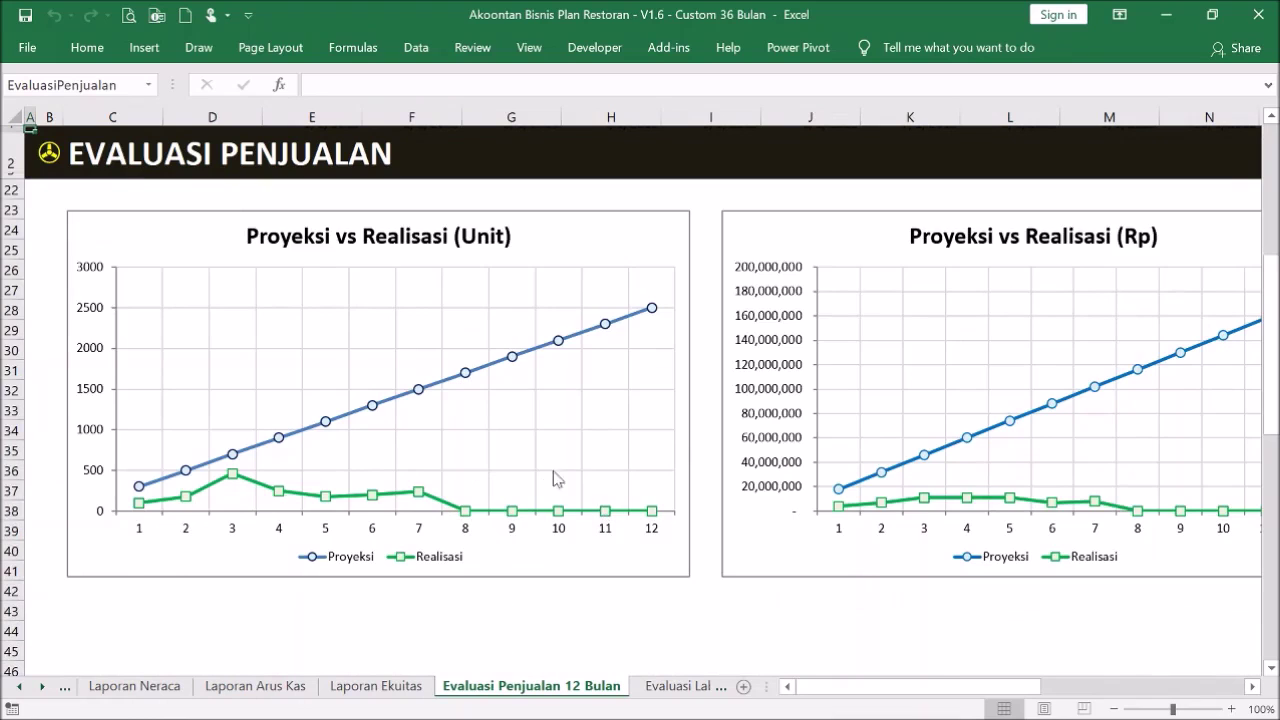
scroll(557, 479, up, 6)
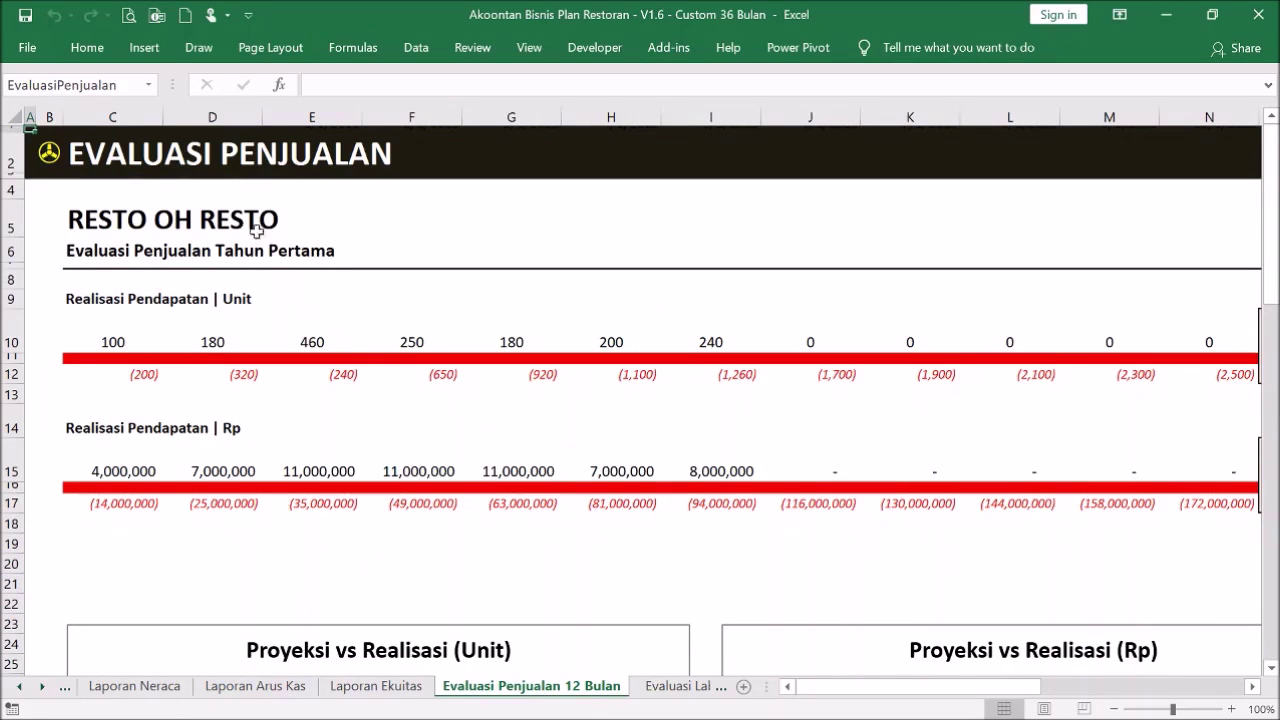
click(49, 160)
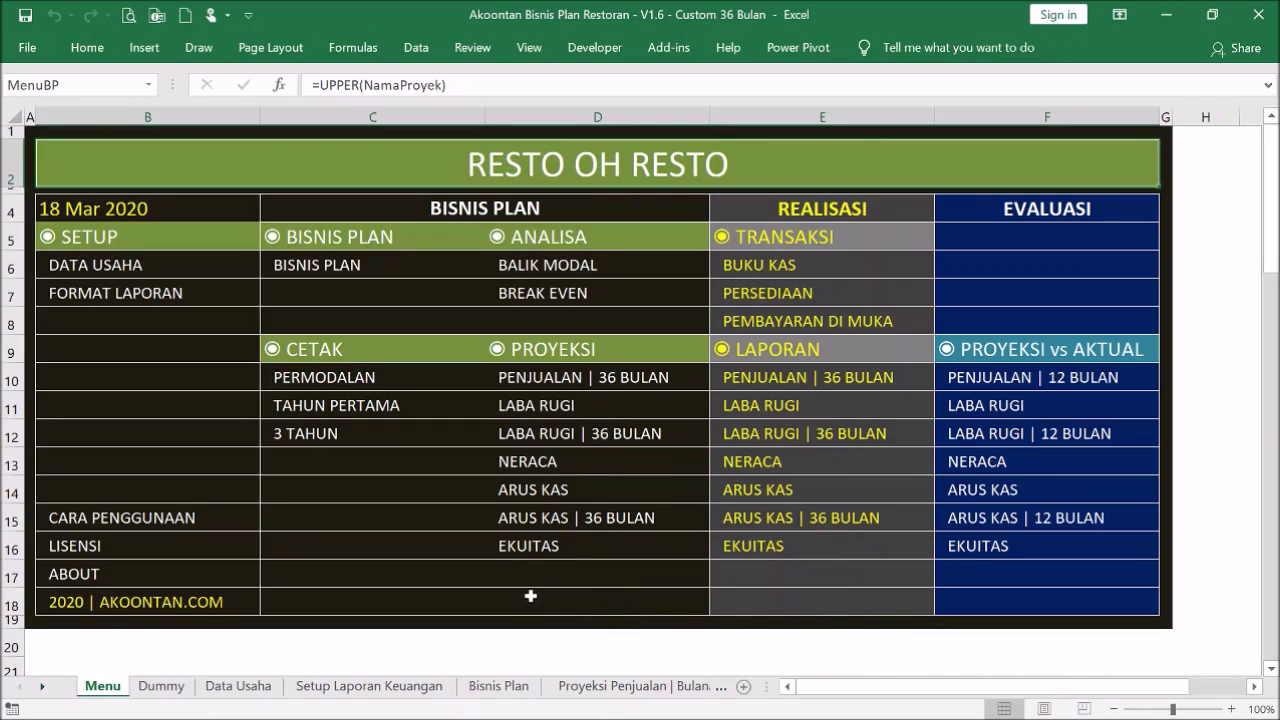
click(577, 592)
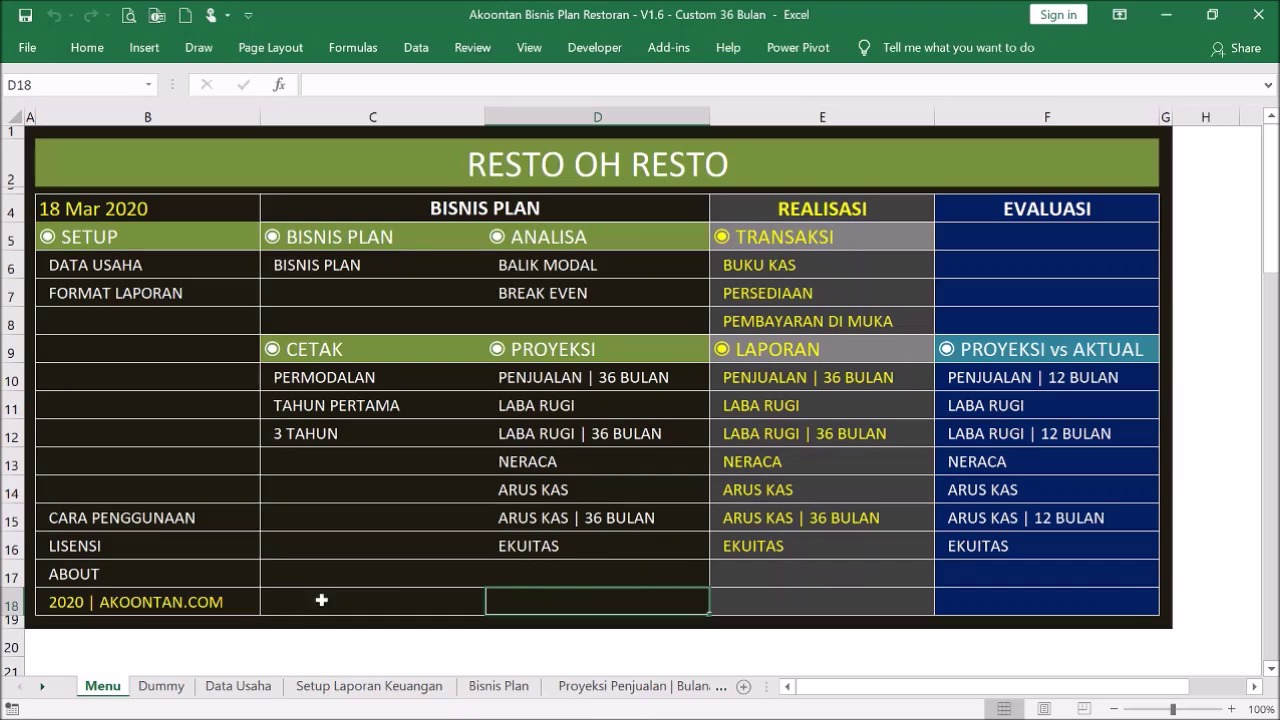
click(428, 603)
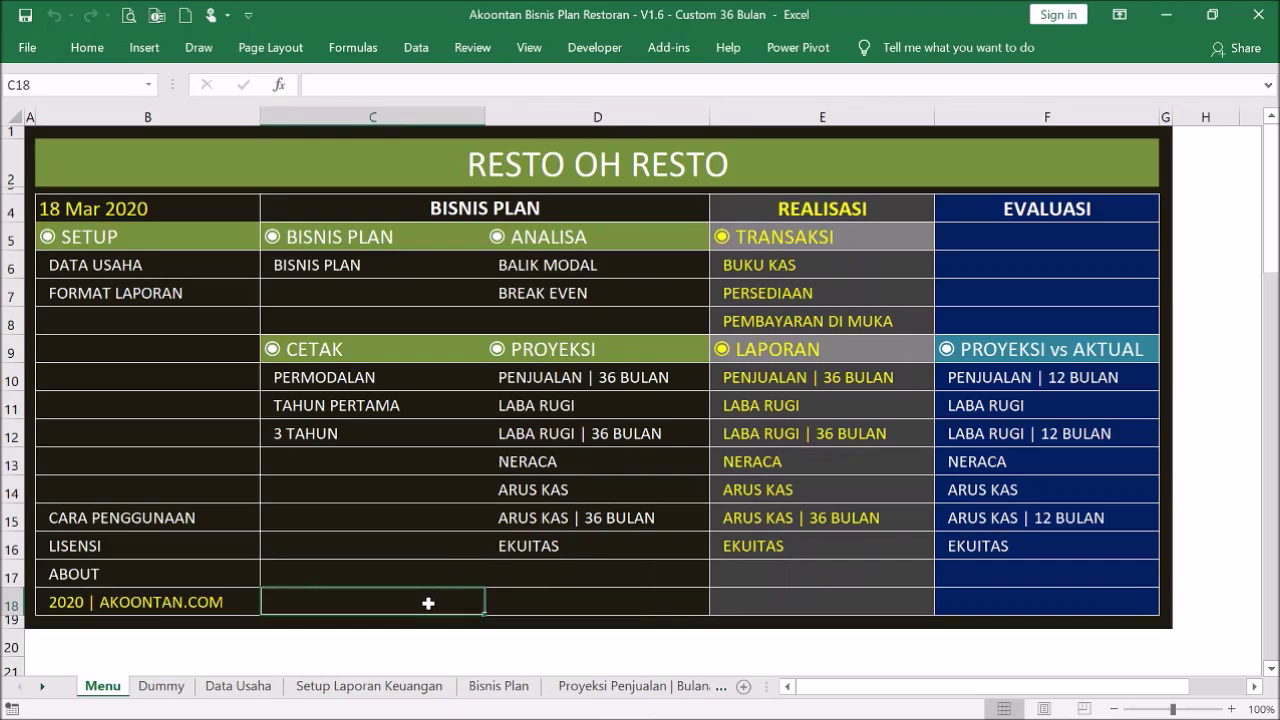